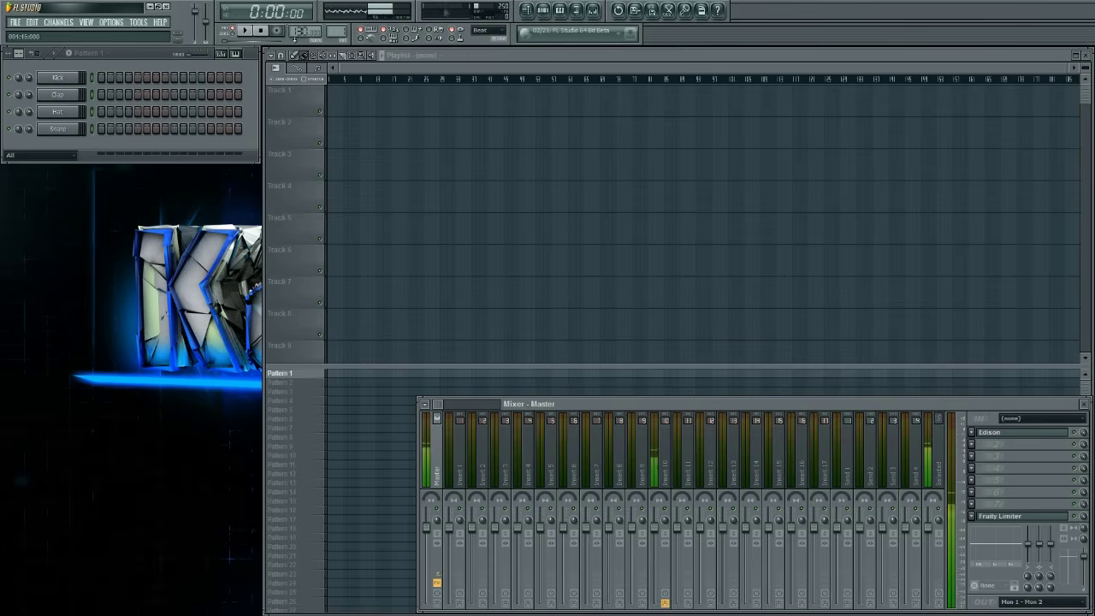
Show the browser briefly and hide it again, and hide the mixer and playlist so only the step sequencer stays open.
key("alt+F8")
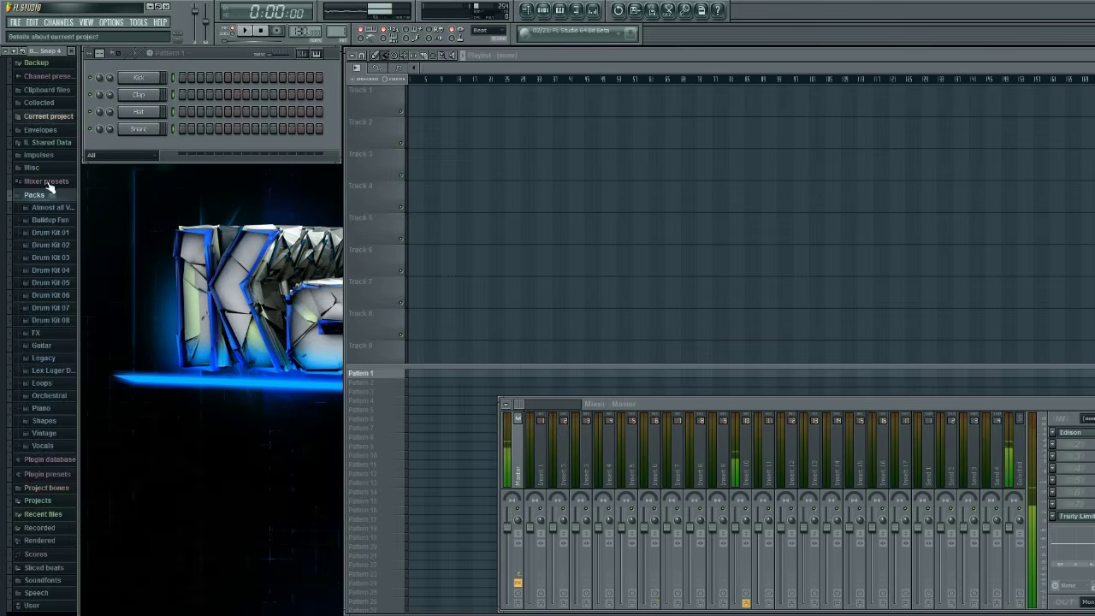
left_click(73, 53)
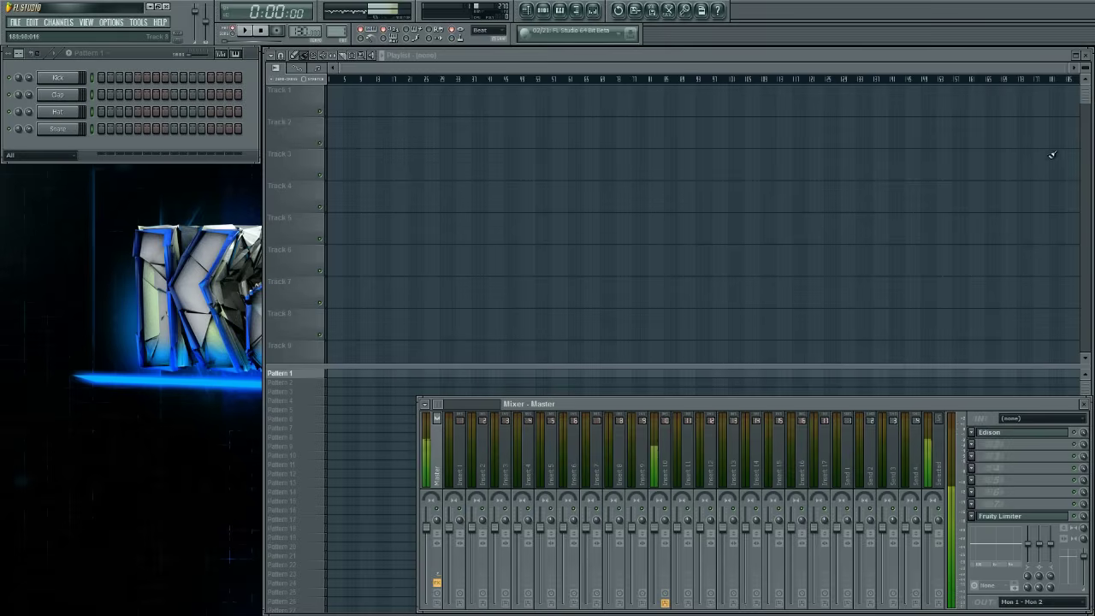
left_click(592, 12)
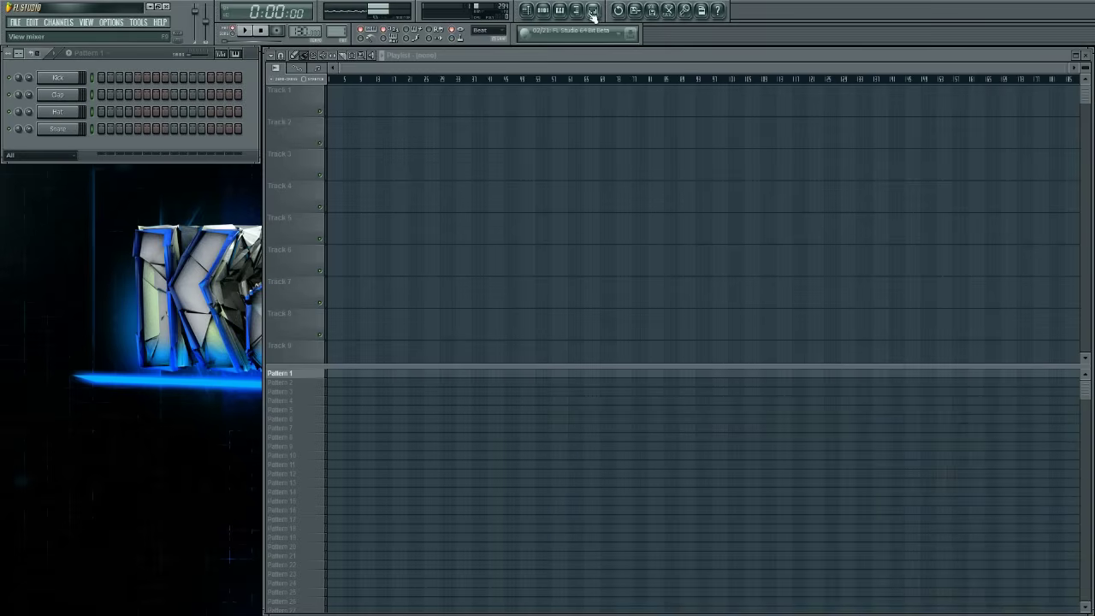
left_click(526, 10)
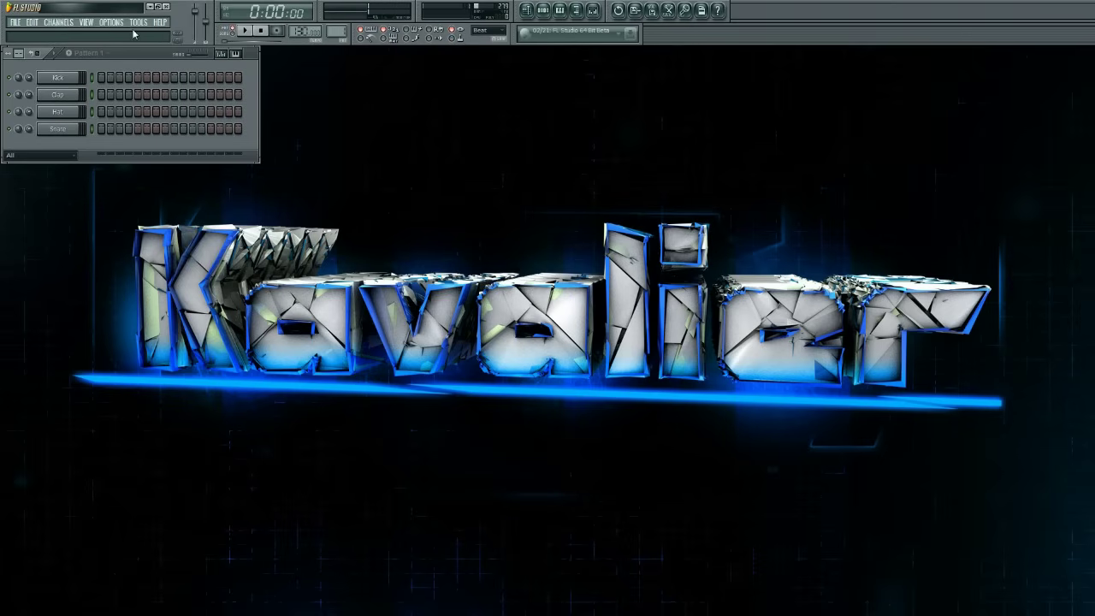
Look at the options for setting a background wallpaper, leave them unchanged, and show the playlist again.
left_click(89, 22)
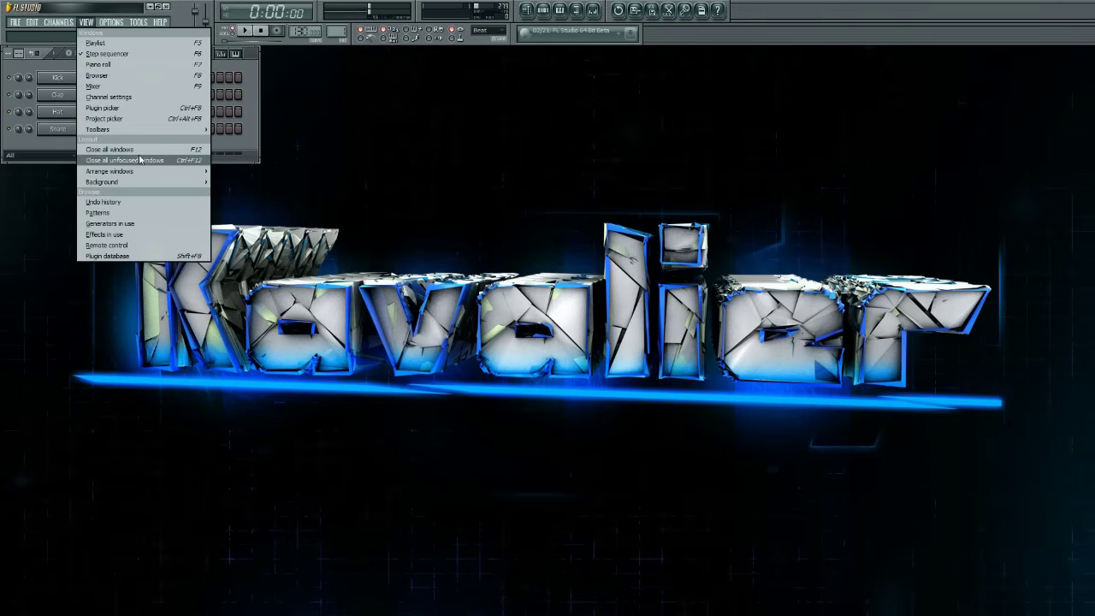
mouse_move(197, 188)
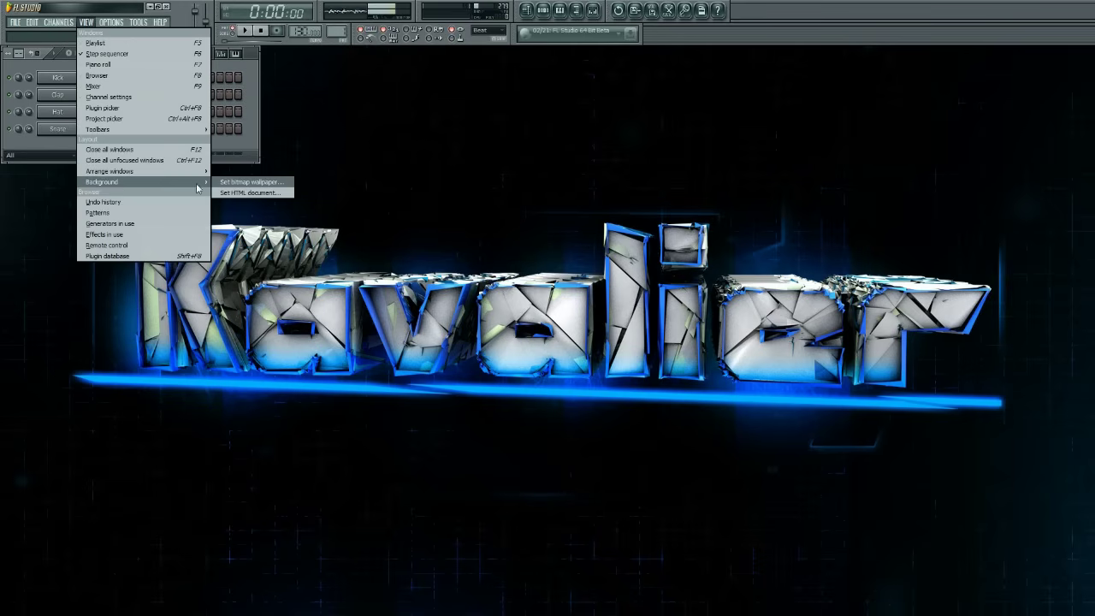
left_click(261, 188)
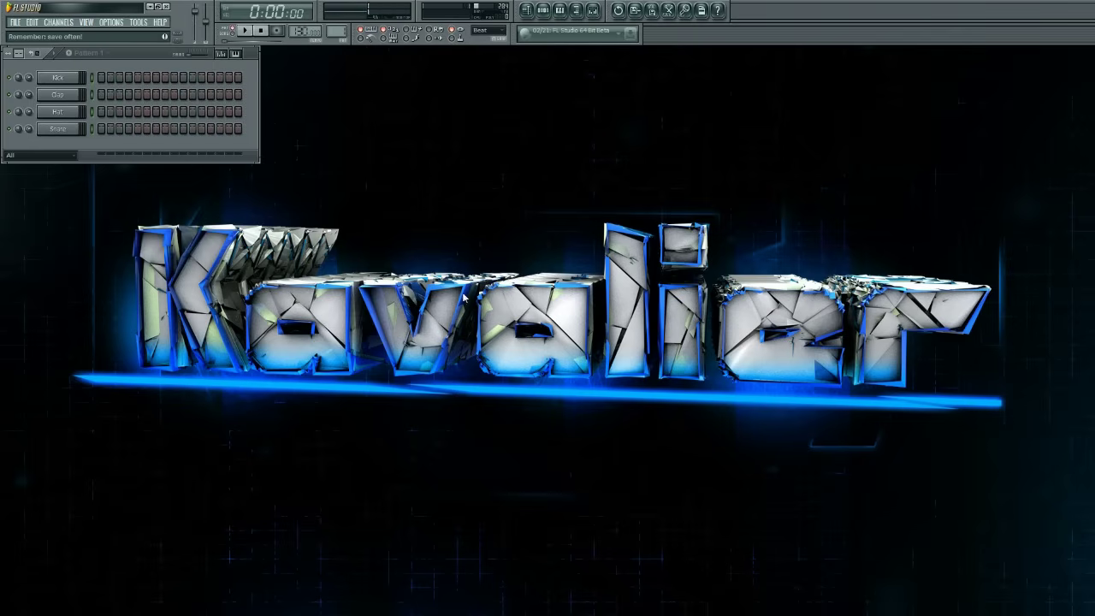
left_click(526, 10)
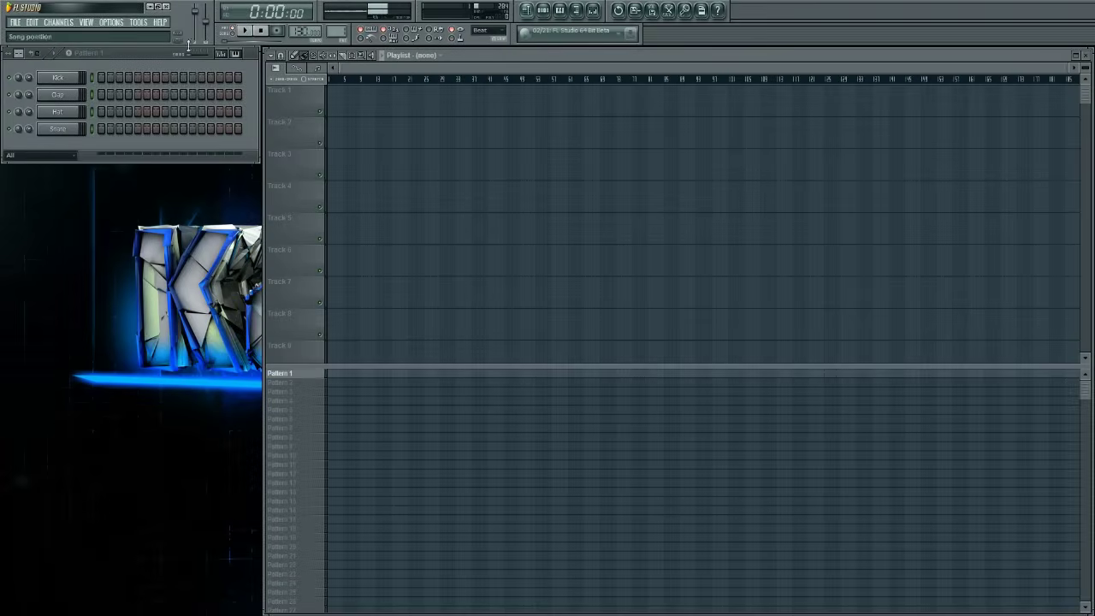
In the MIDI settings, rescan the MIDI devices and select the USB Keystation 61es input.
left_click(110, 22)
left_click(119, 42)
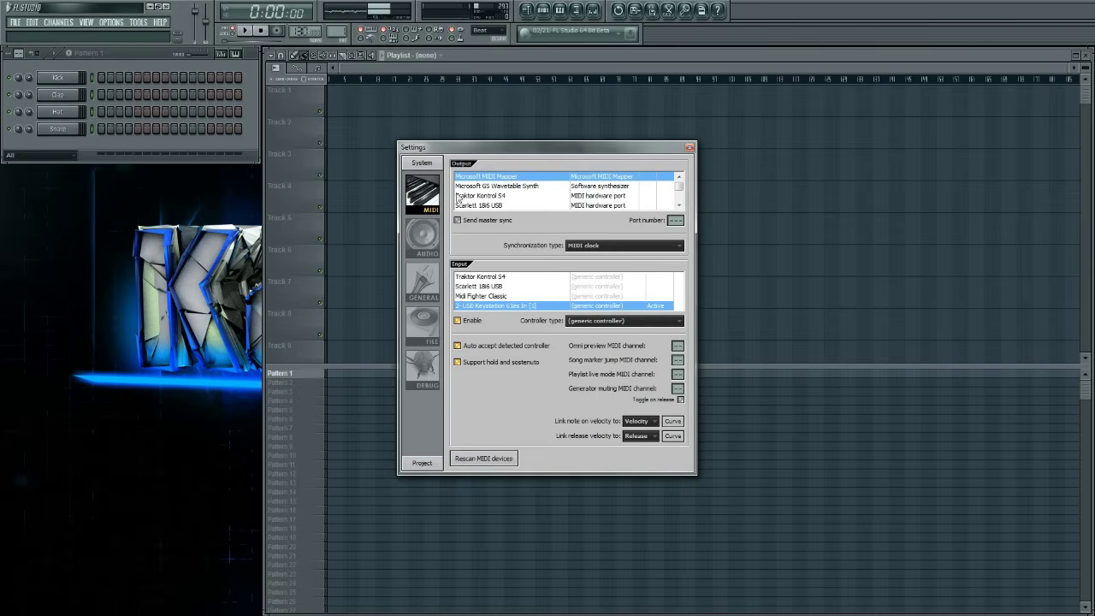
left_click(470, 461)
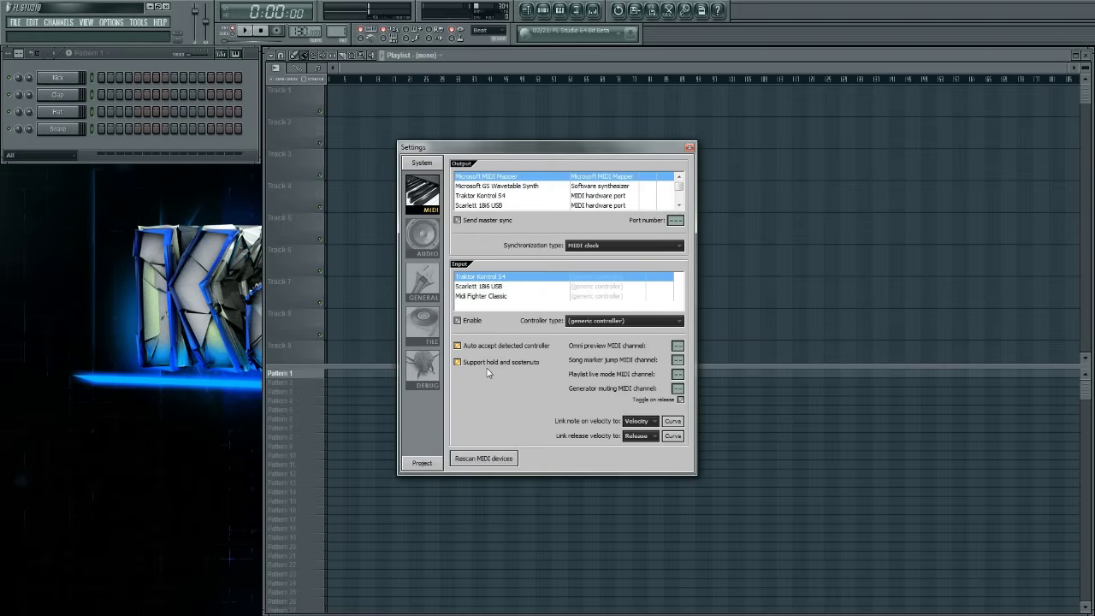
left_click(491, 459)
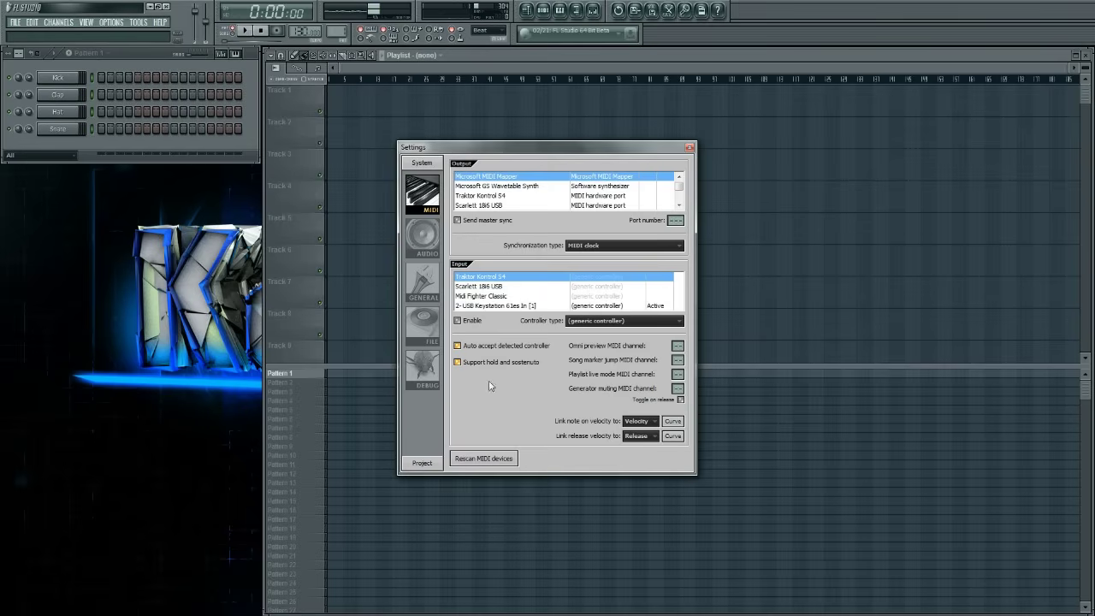
left_click(498, 305)
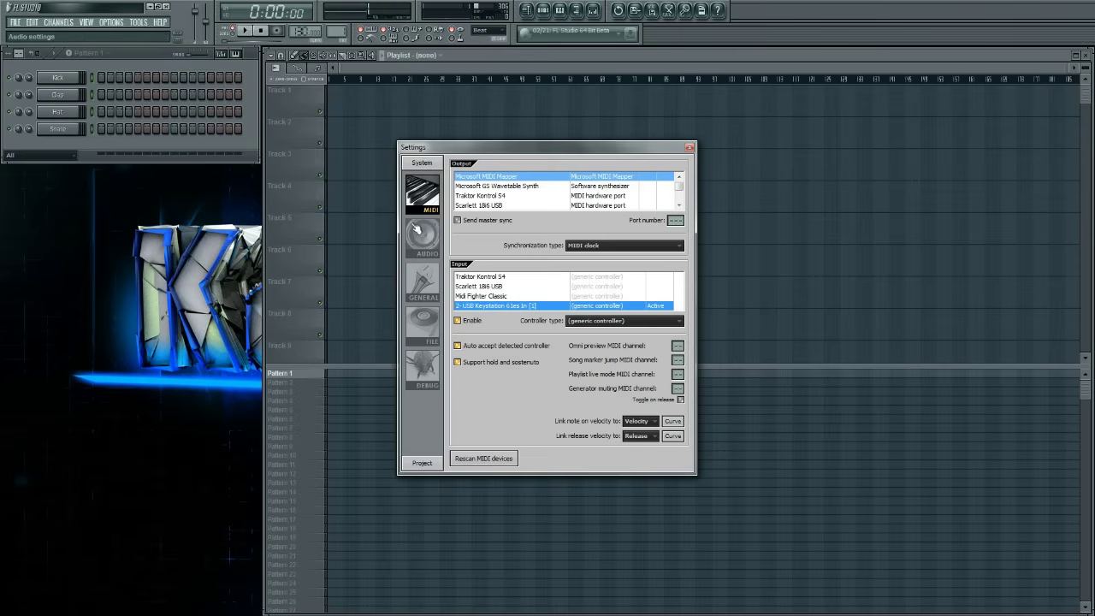
In the audio settings, choose Focusrite USB 2.0 Audio Driver as the input/output device and close the settings.
left_click(423, 248)
left_click(548, 176)
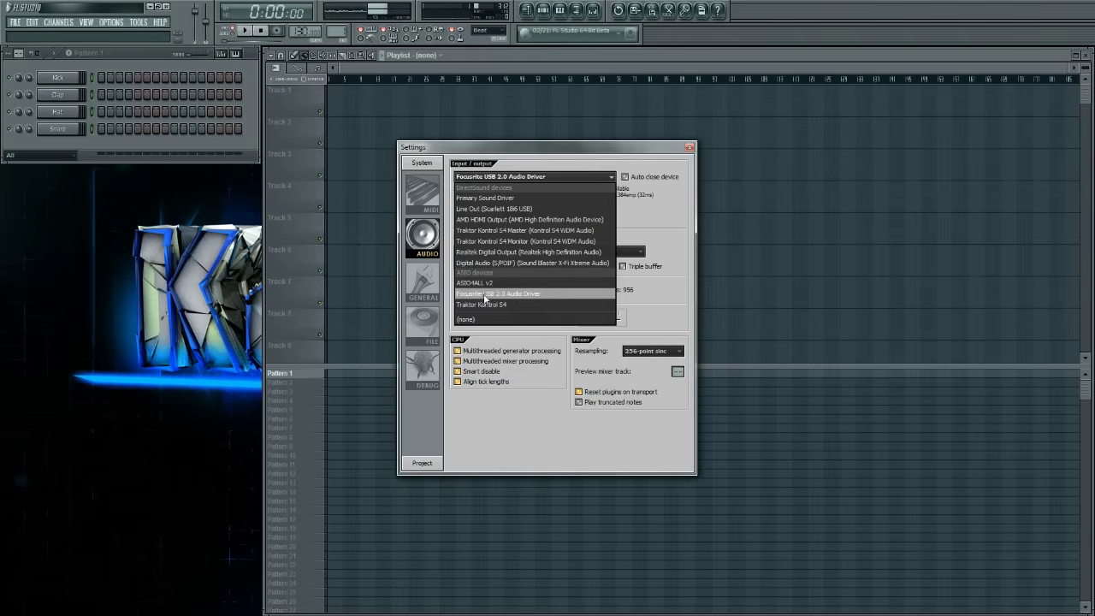
left_click(498, 294)
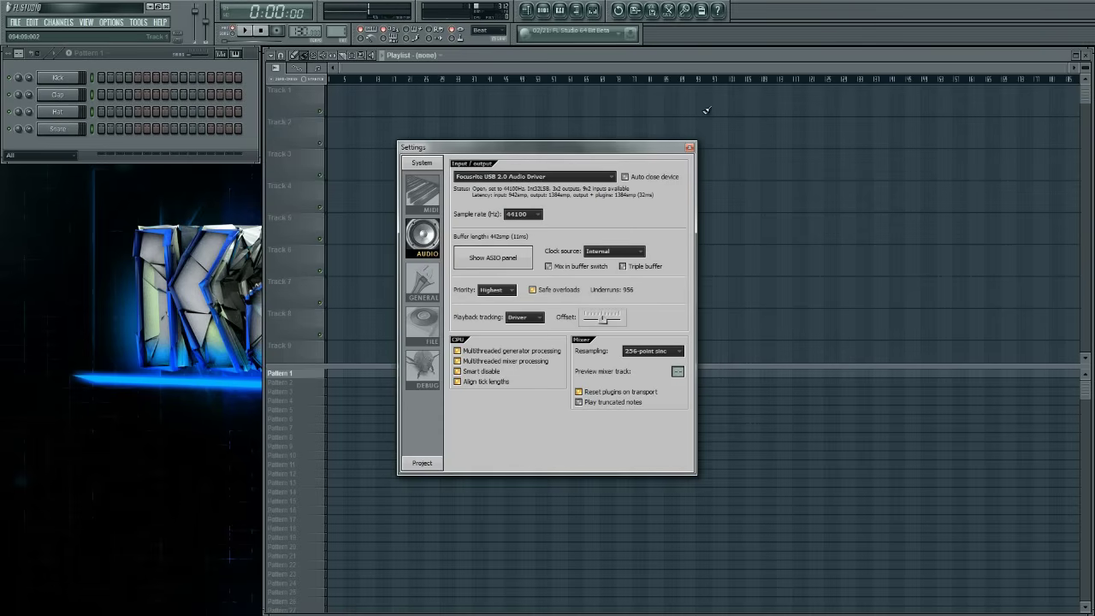
left_click(689, 147)
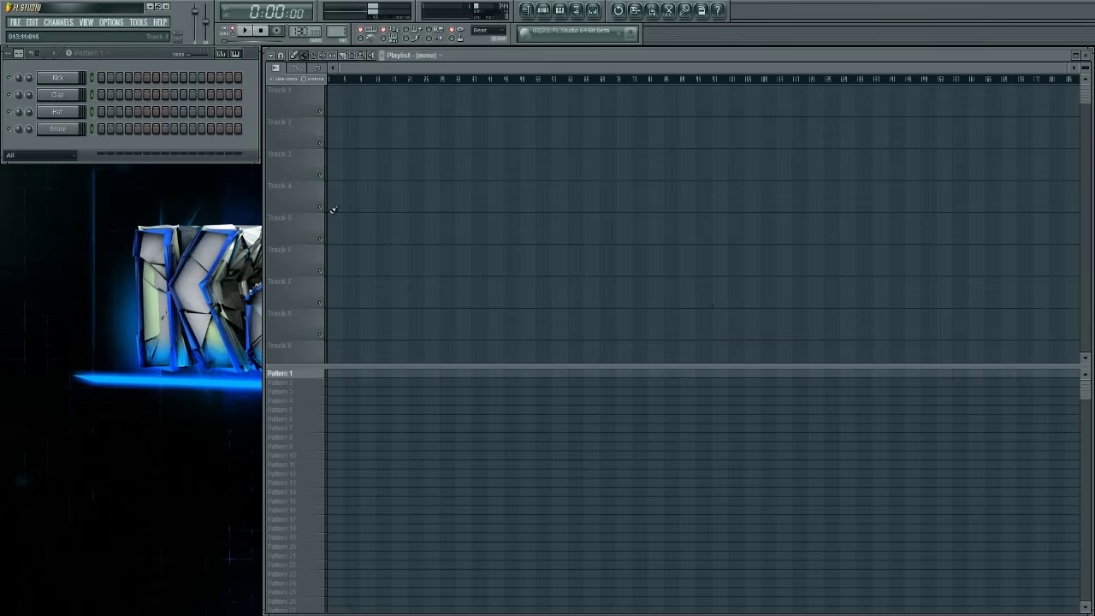
Show the browser, collapse its folder structure, and expand Packs and the first pack folder inside it.
left_click(576, 10)
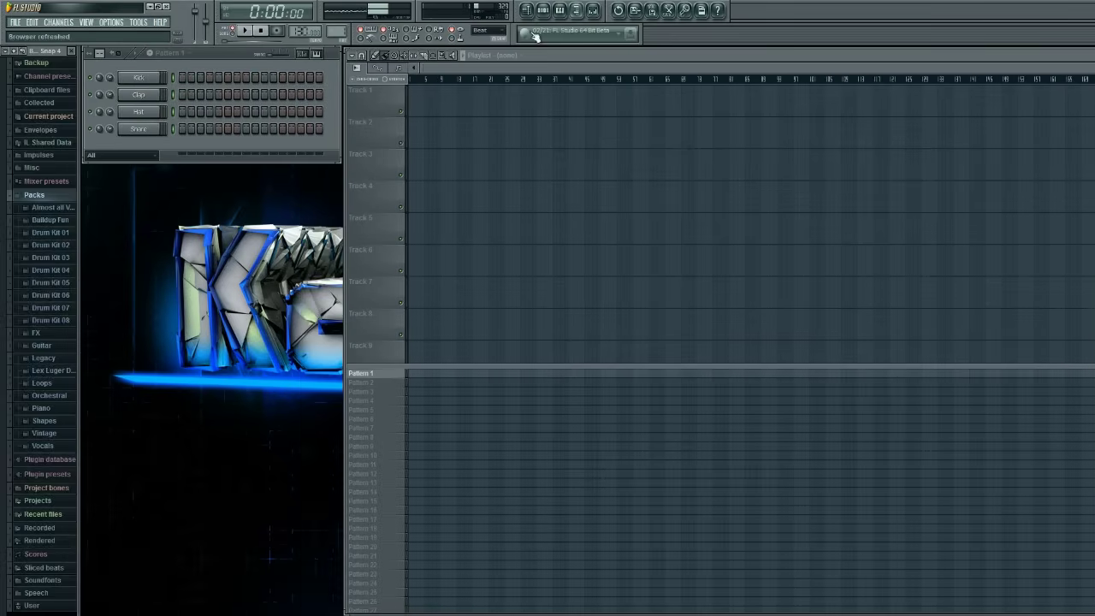
left_click(17, 52)
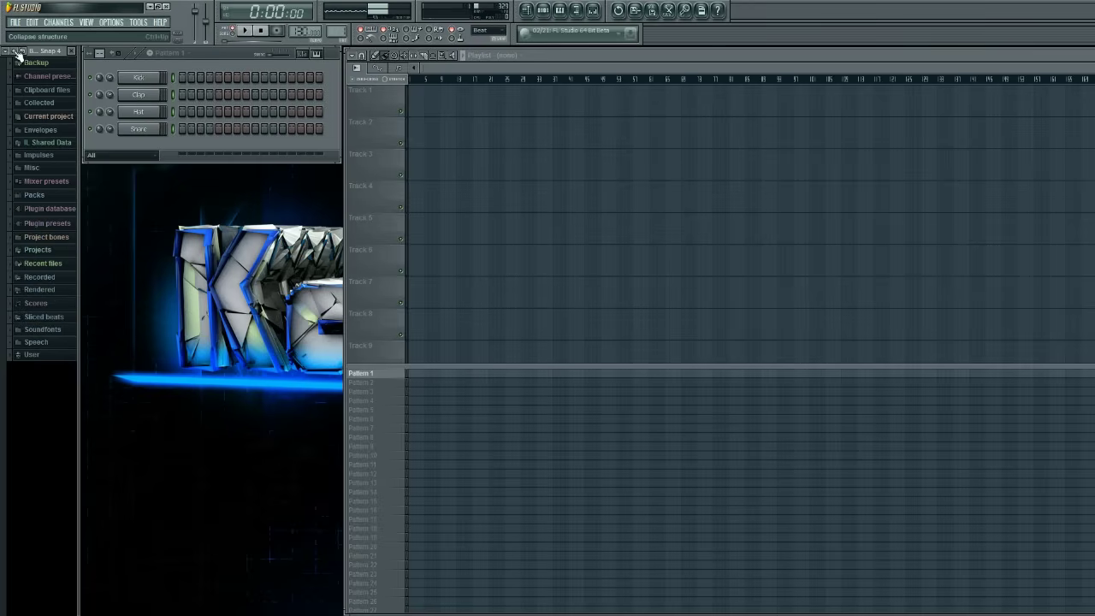
left_click(65, 196)
left_click(60, 209)
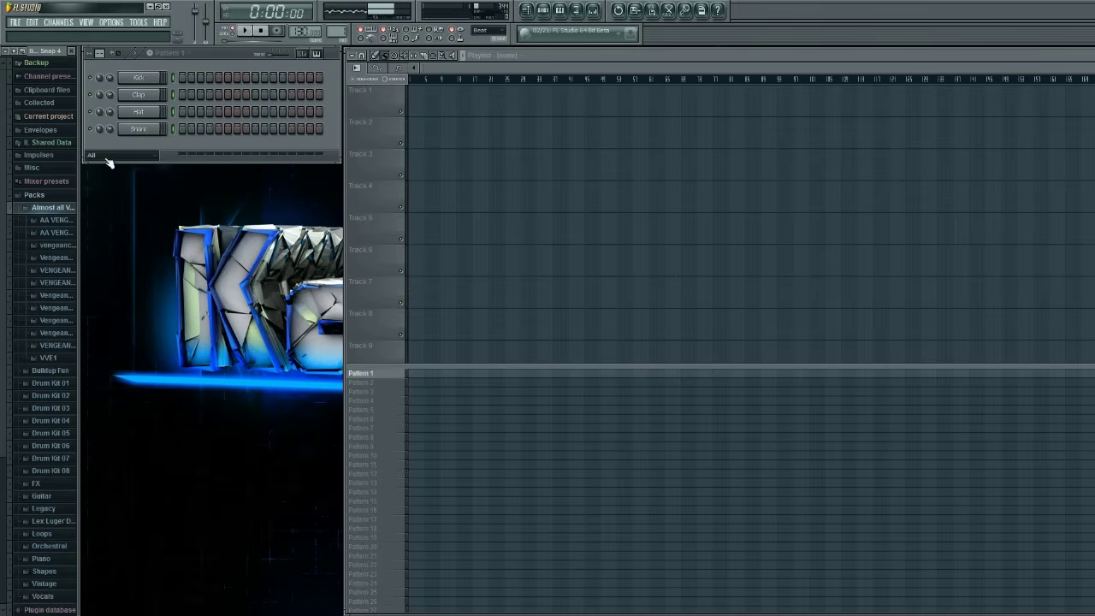
Place a Kick on step 1 and a Snare on step 9 of Pattern 1, and play the pattern briefly.
left_click(183, 78)
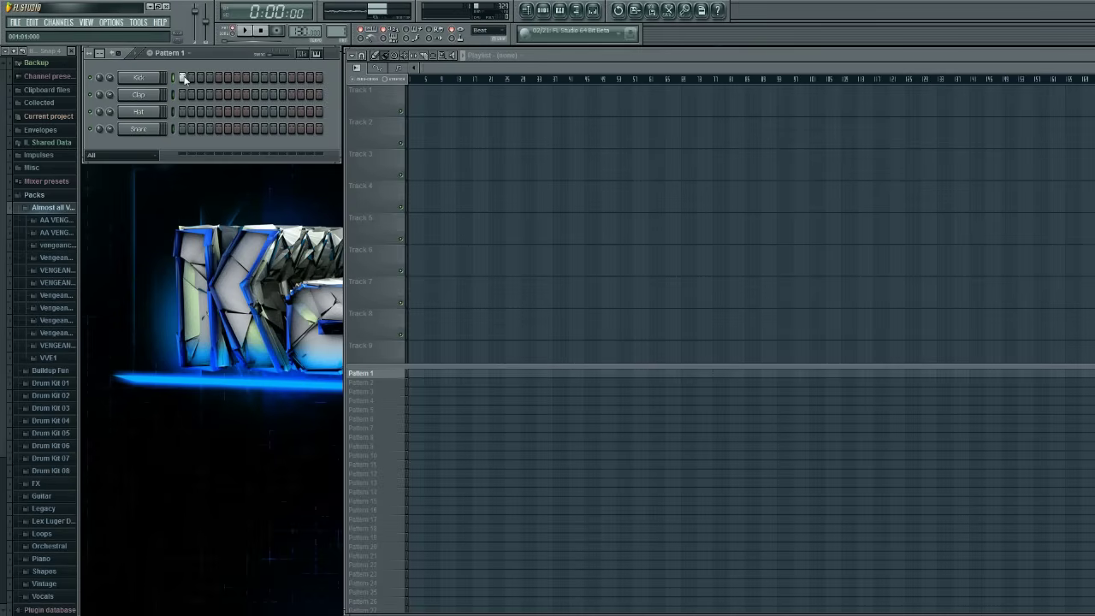
left_click(255, 129)
left_click(249, 30)
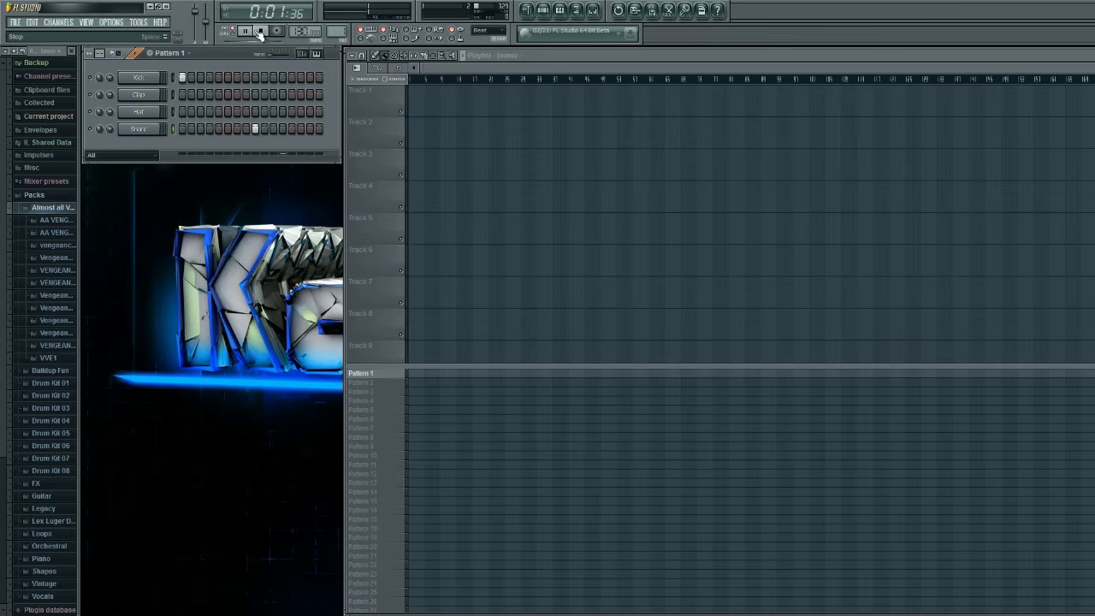
left_click(263, 31)
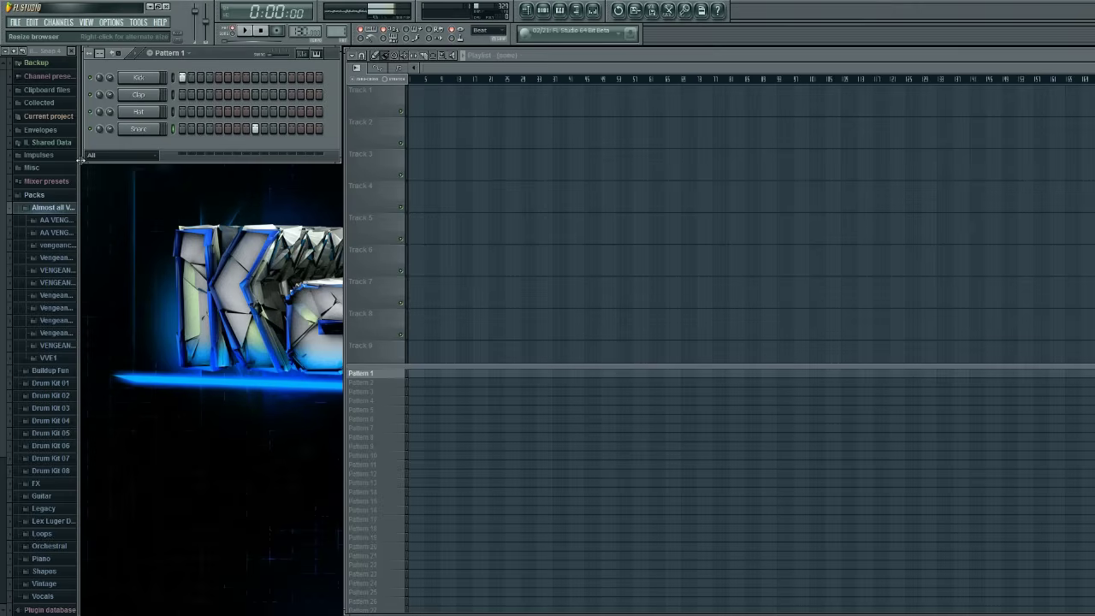
Look at the subfolders of the Legacy pack and collapse it again.
left_click(51, 509)
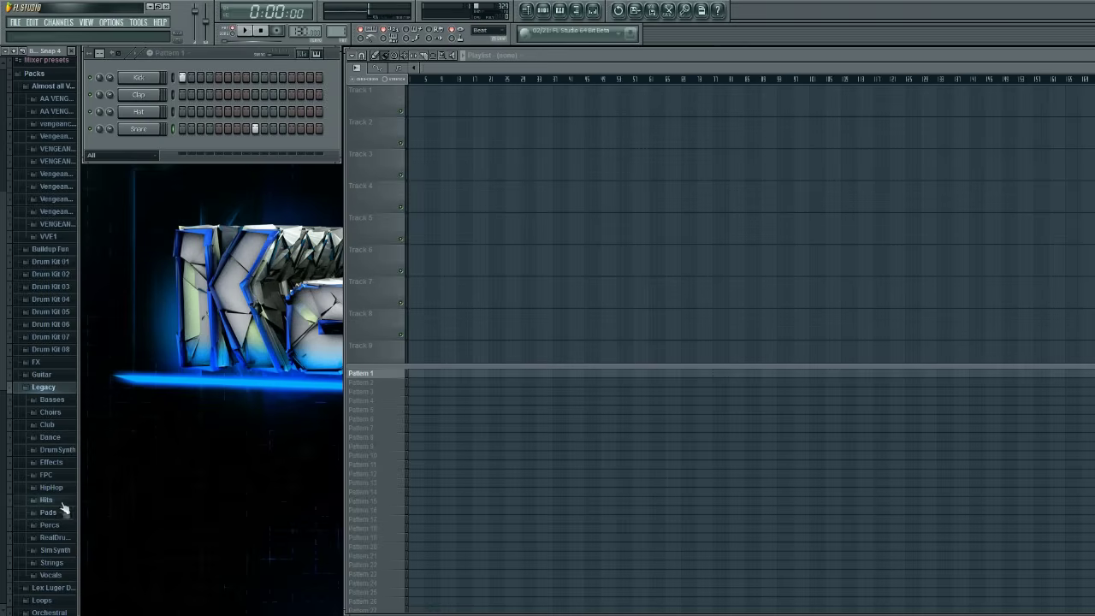
left_click(56, 389)
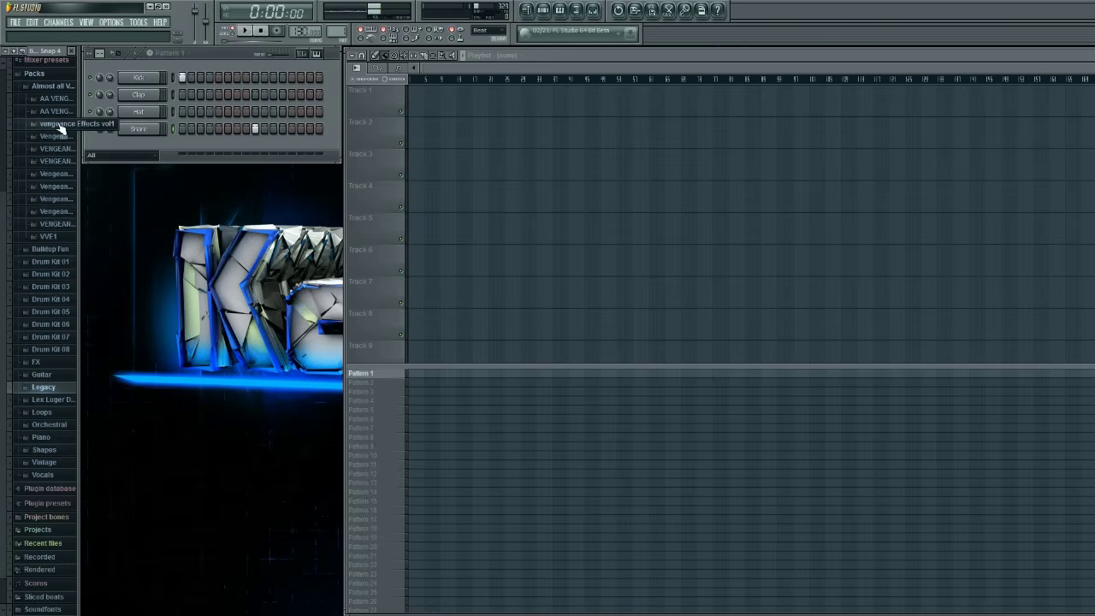
scroll(61, 150, "up", 3)
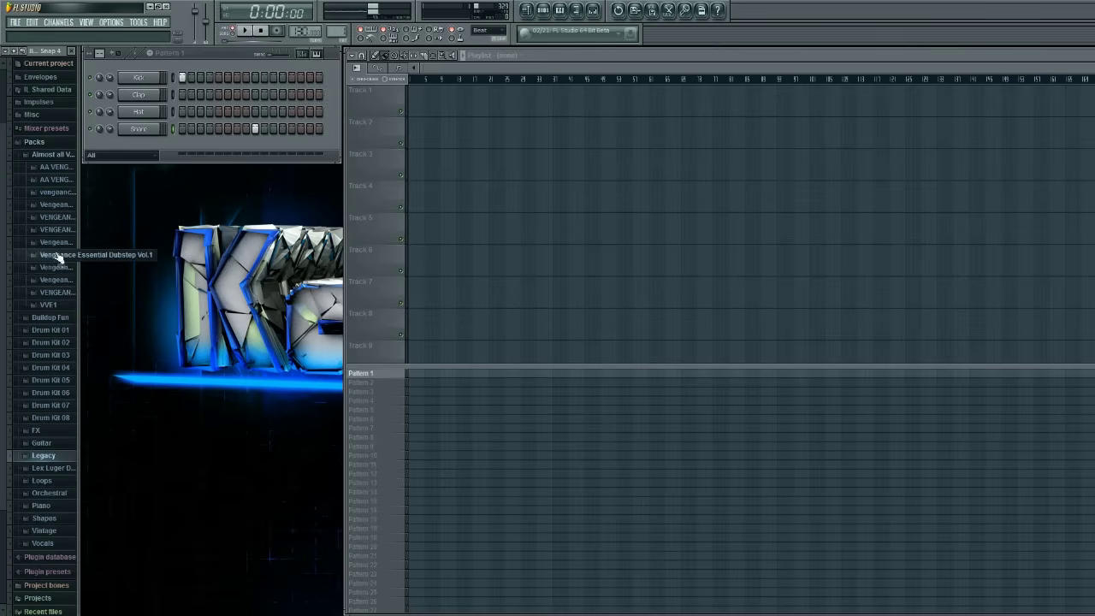
Open the VDUB1 Kicks folder of Vengeance Essential Dubstep Vol.1 and audition a few kick samples, including VDUB1 Kick 066.
left_click(51, 255)
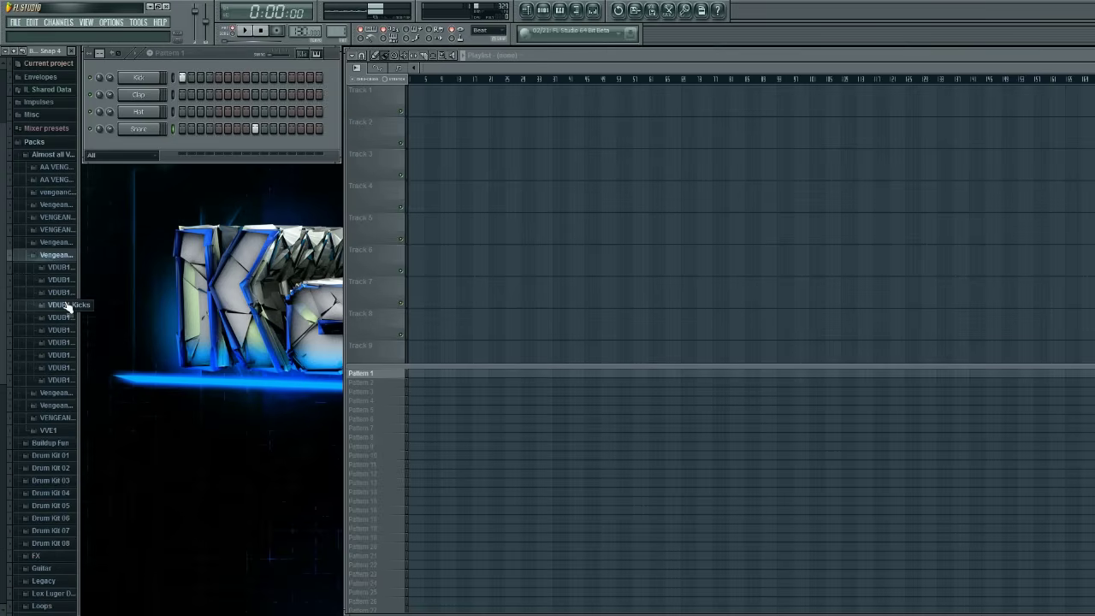
left_click(64, 305)
left_click(55, 258)
left_click(54, 189)
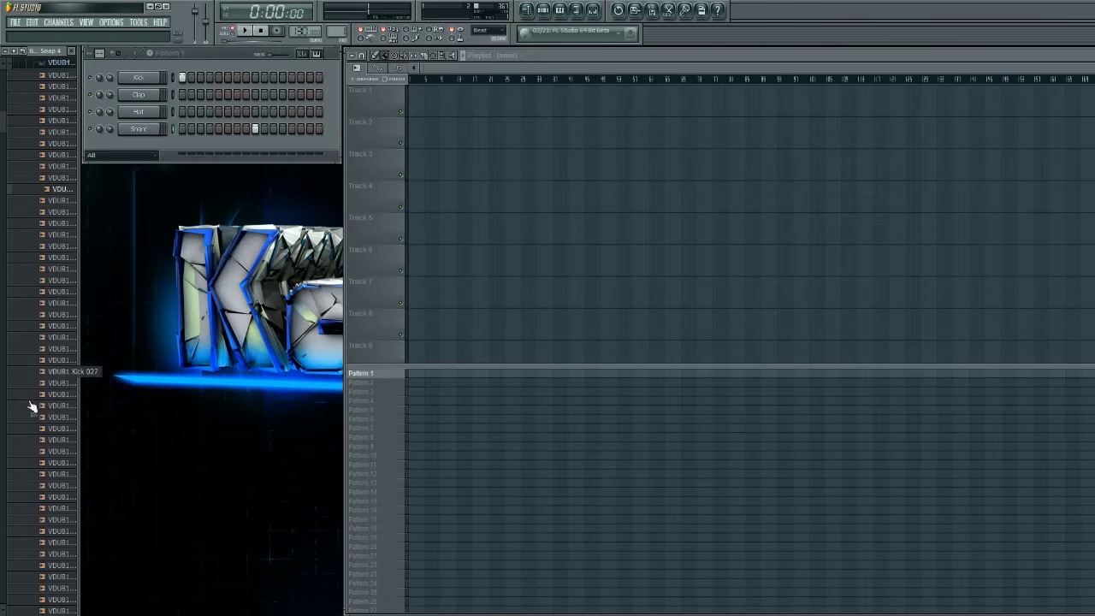
left_click(60, 507)
Look through the VDUB1 Kicks samples down to VDUB1 Kick 300 and back to the start of the folder.
scroll(60, 511, "down", 20)
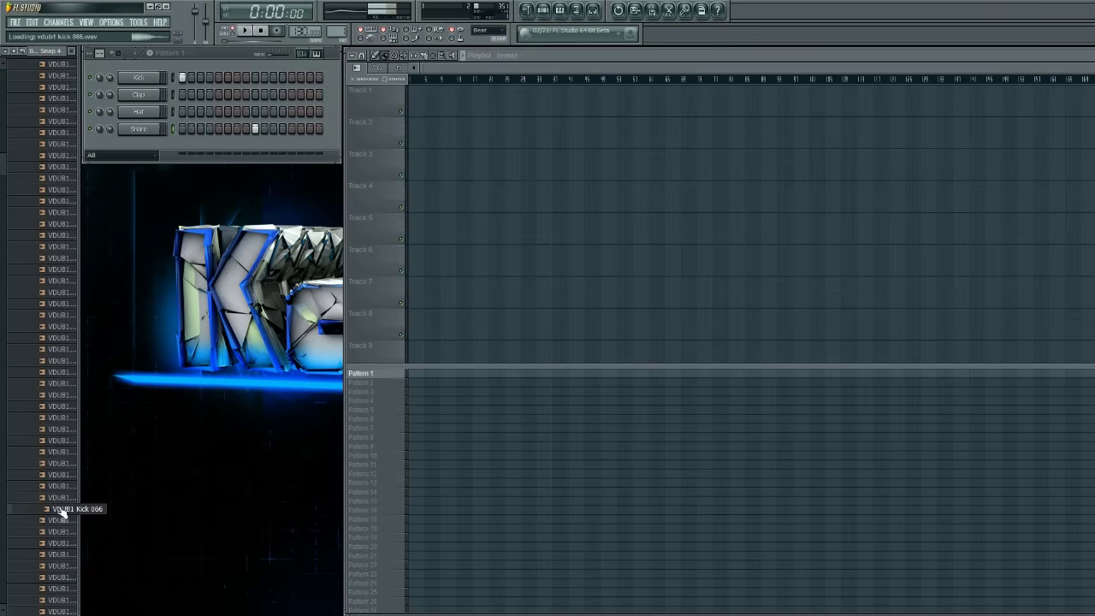
scroll(64, 484, "down", 13)
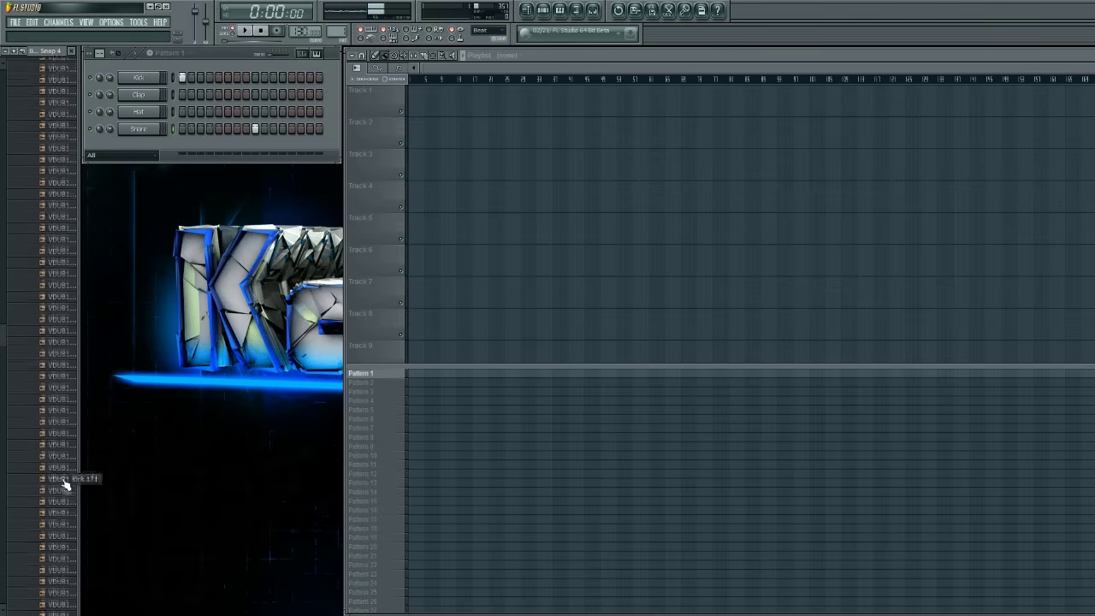
scroll(54, 486, "down", 20)
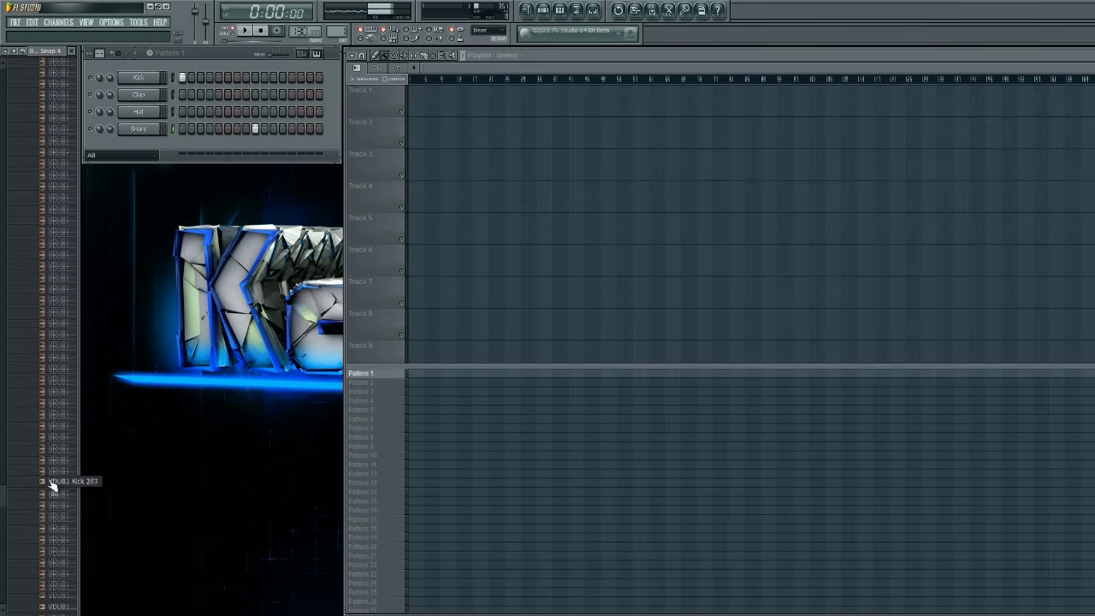
scroll(51, 485, "down", 20)
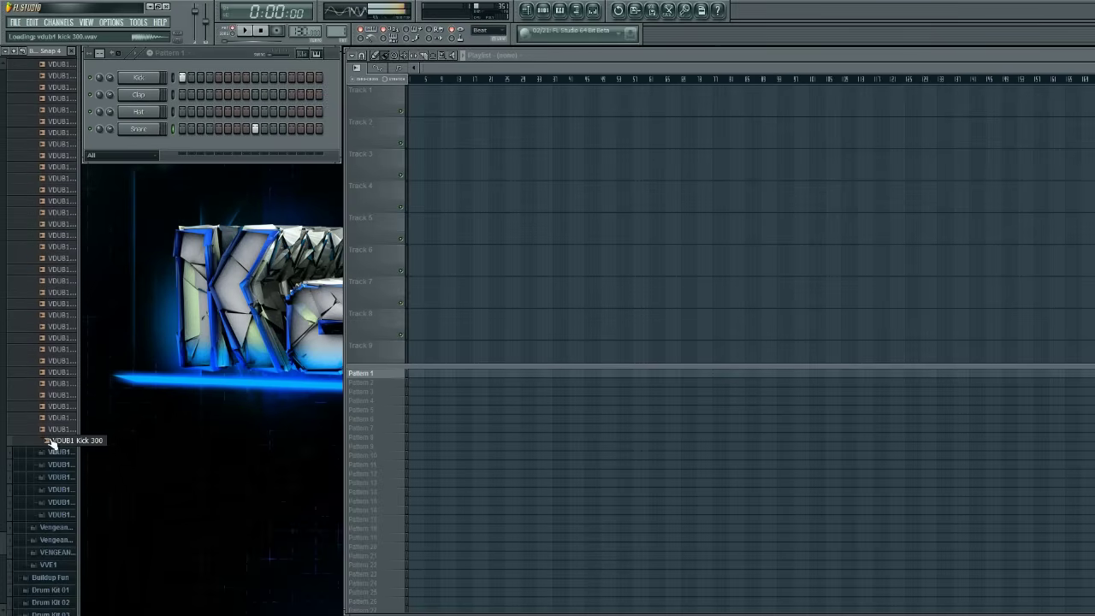
scroll(44, 420, "up", 5)
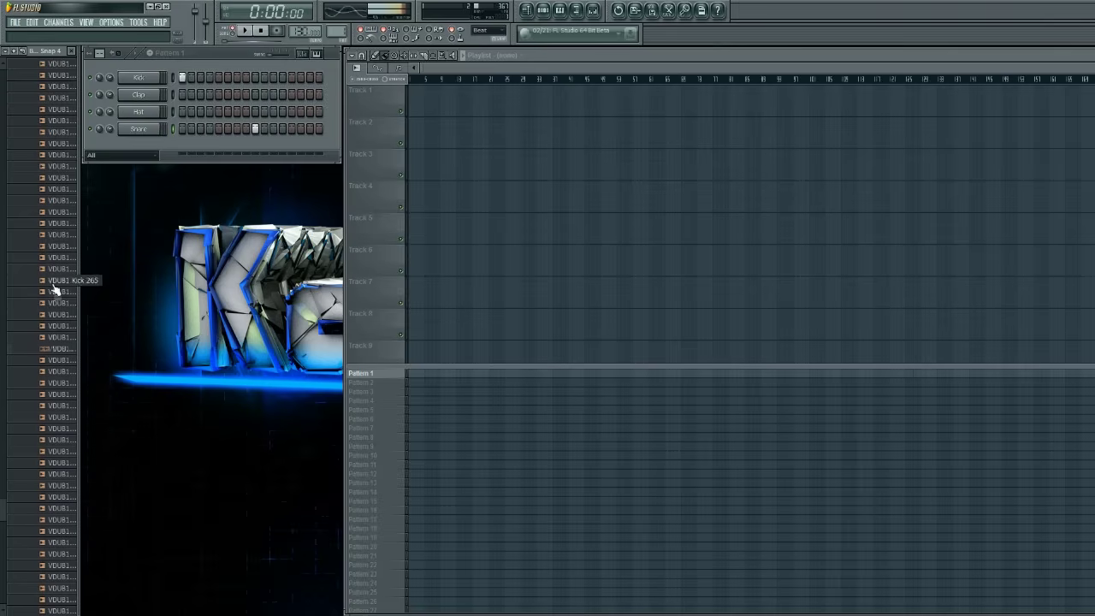
scroll(35, 257, "down", 3)
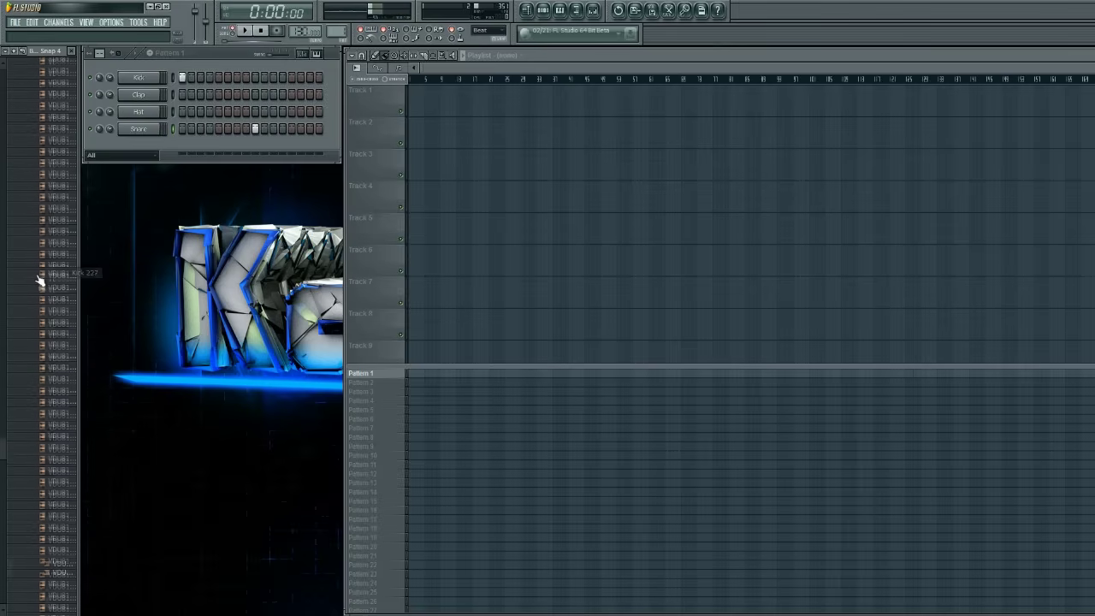
scroll(39, 295, "up", 5)
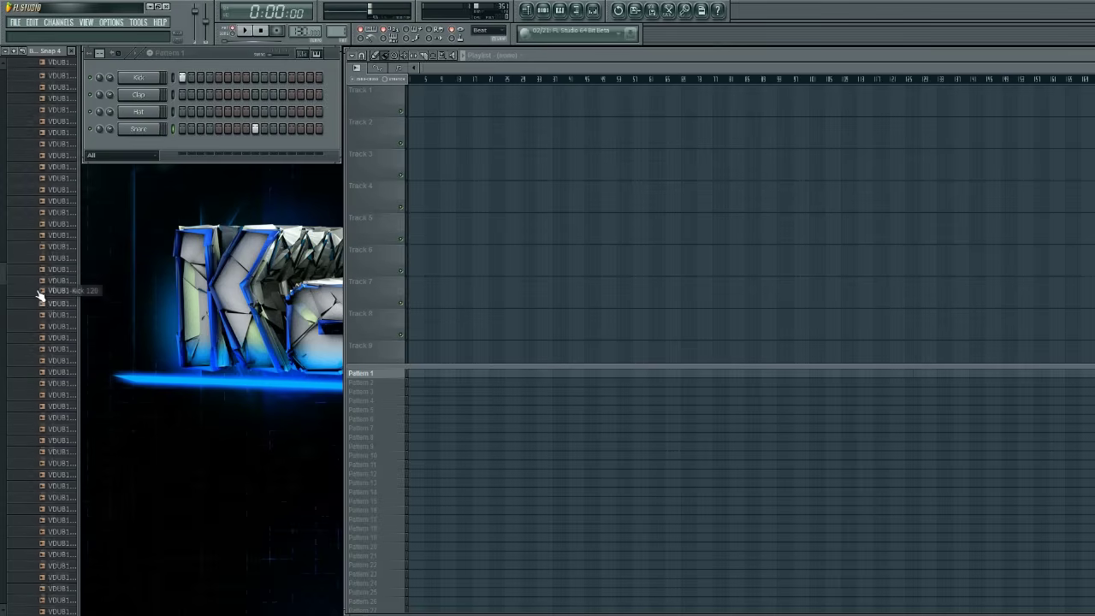
scroll(38, 295, "up", 4)
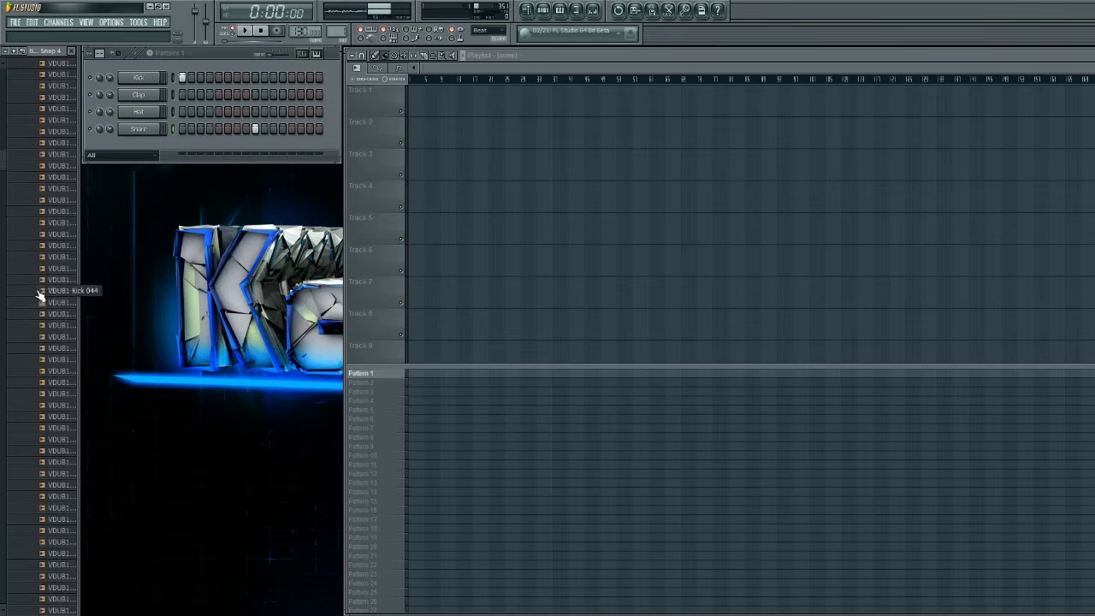
scroll(39, 295, "up", 3)
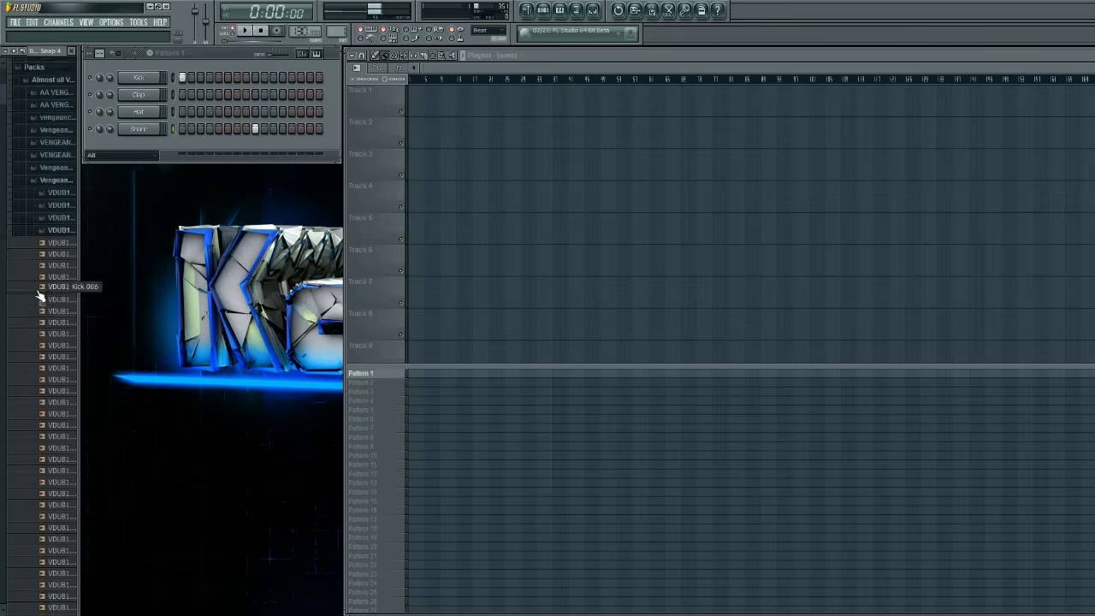
Collapse the VDUB1 Kicks folder, open VDUB1 Snares and audition several snare samples, including VDUB1 Snare 026 and VDUB1 Snare 048.
left_click(65, 270)
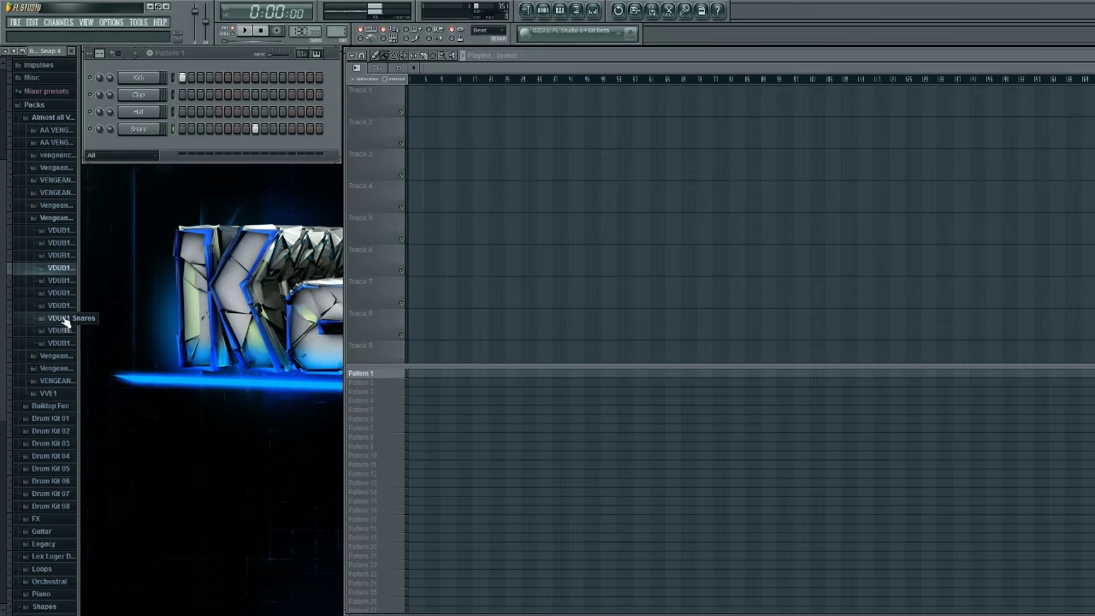
left_click(64, 322)
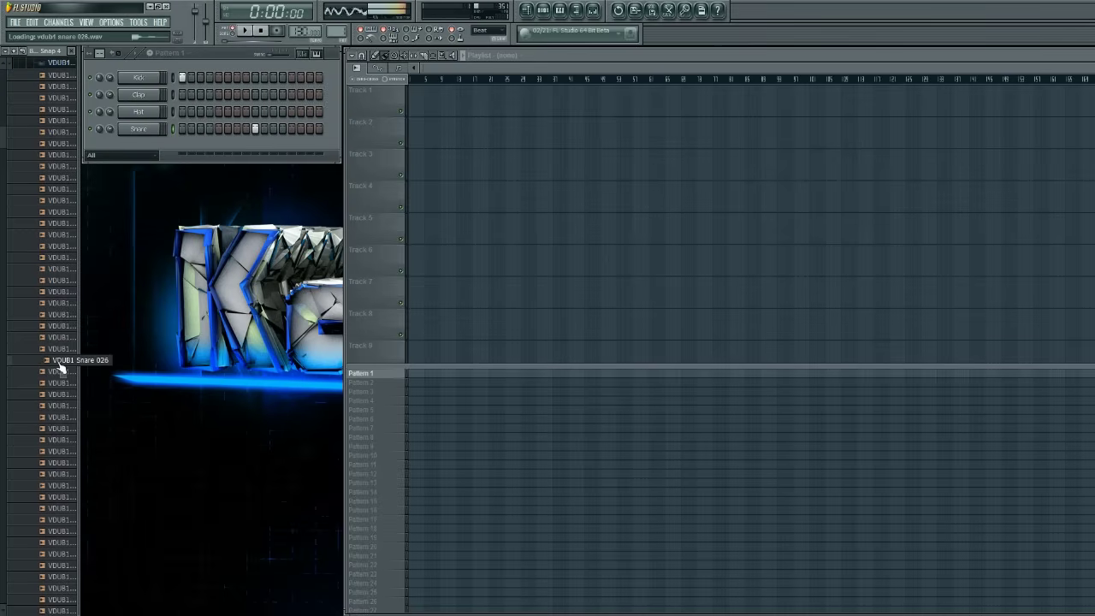
left_click(69, 466)
left_click(53, 519)
left_click(53, 564)
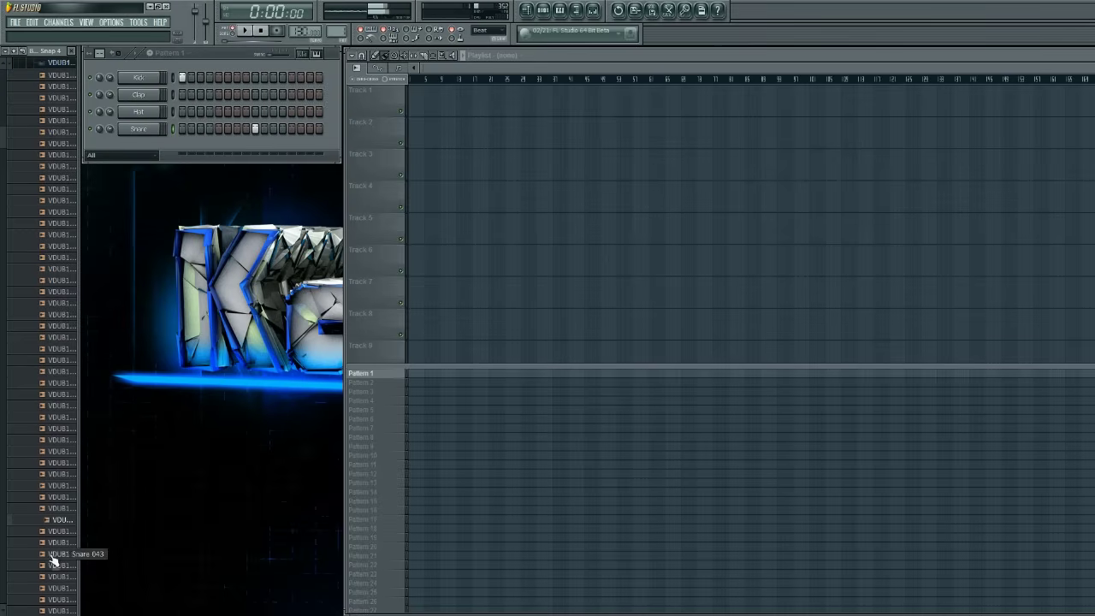
left_click(53, 586)
left_click(53, 587)
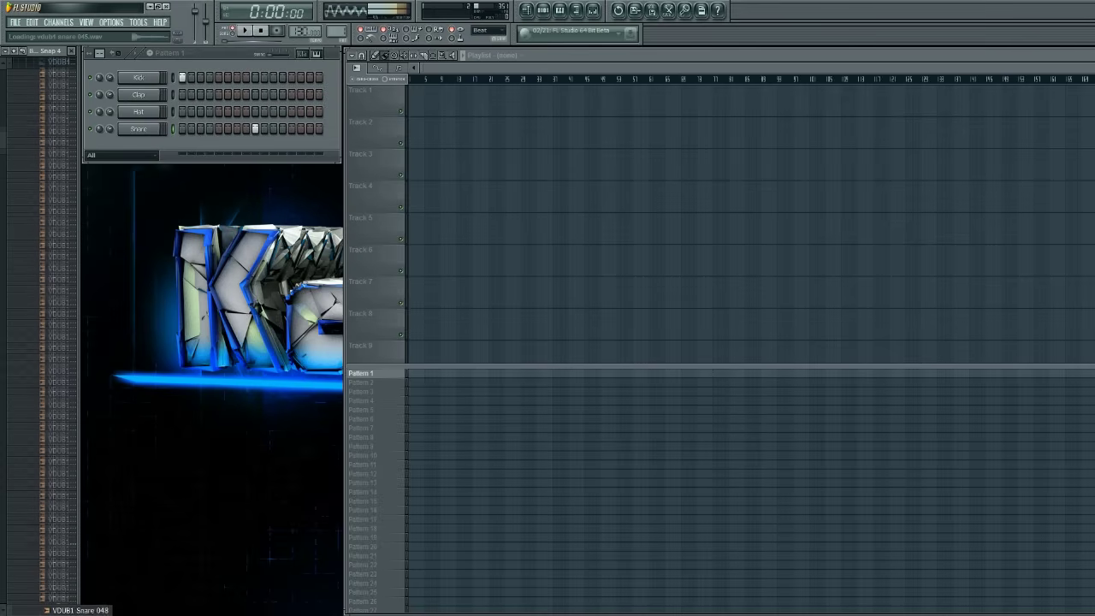
left_click(53, 586)
scroll(51, 564, "up", 2)
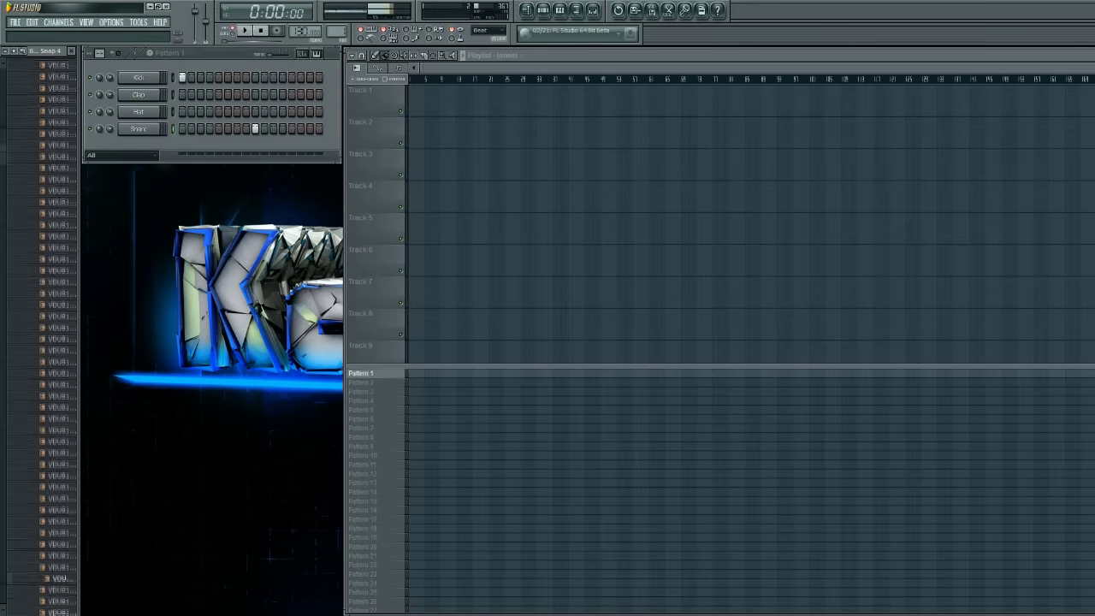
left_click(53, 428)
Collapse the VDUB1 Snares folder and its parent pack, look at the Lex Luger Drum Kit subfolders, and collapse Packs.
scroll(53, 434, "up", 10)
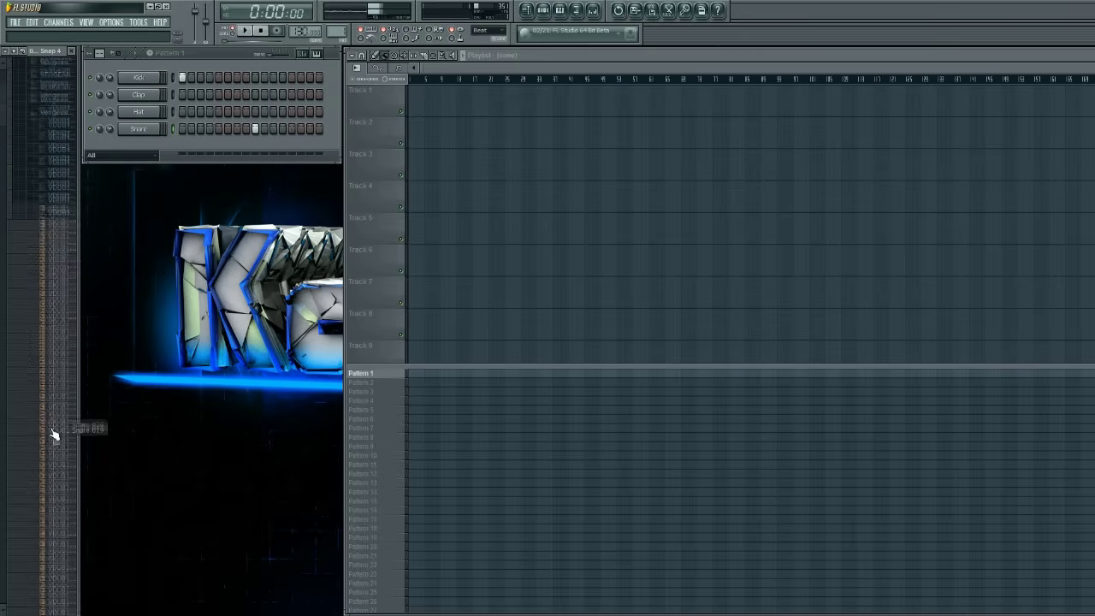
left_click(59, 405)
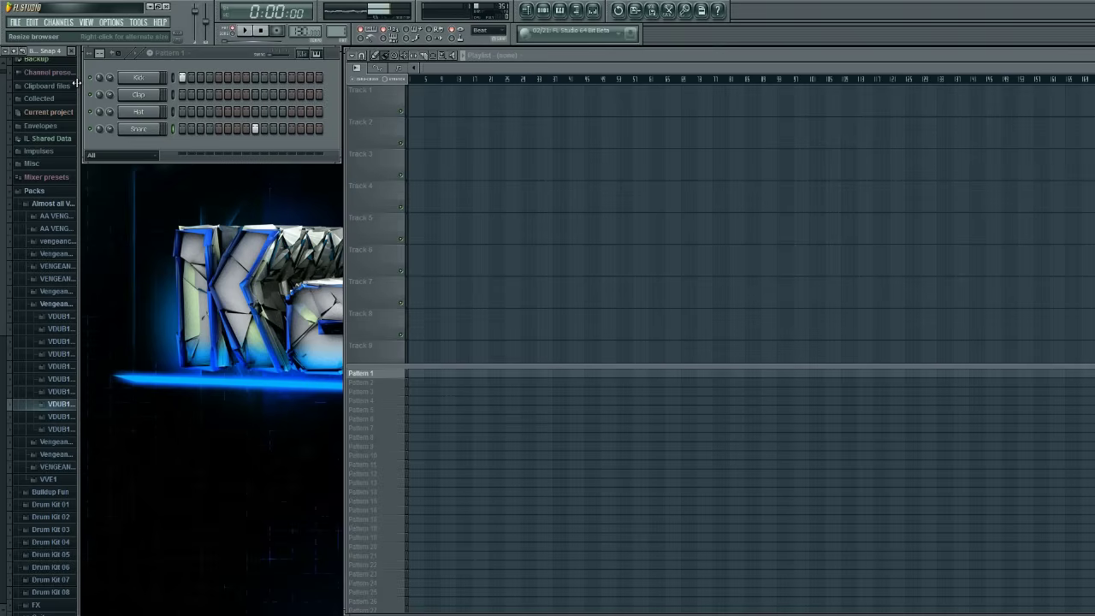
left_click(50, 206)
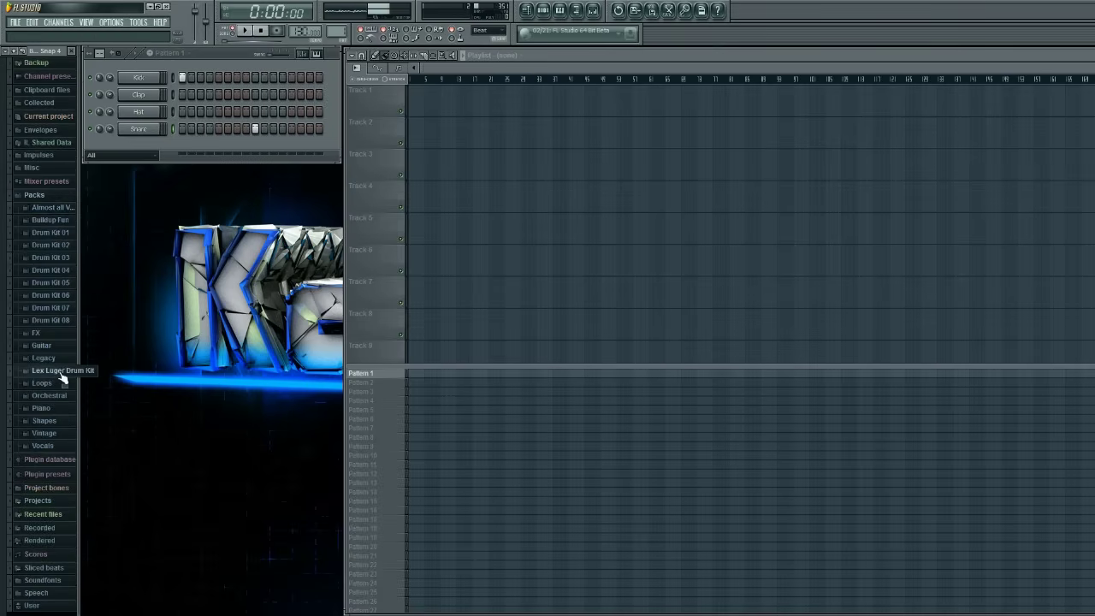
left_click(62, 373)
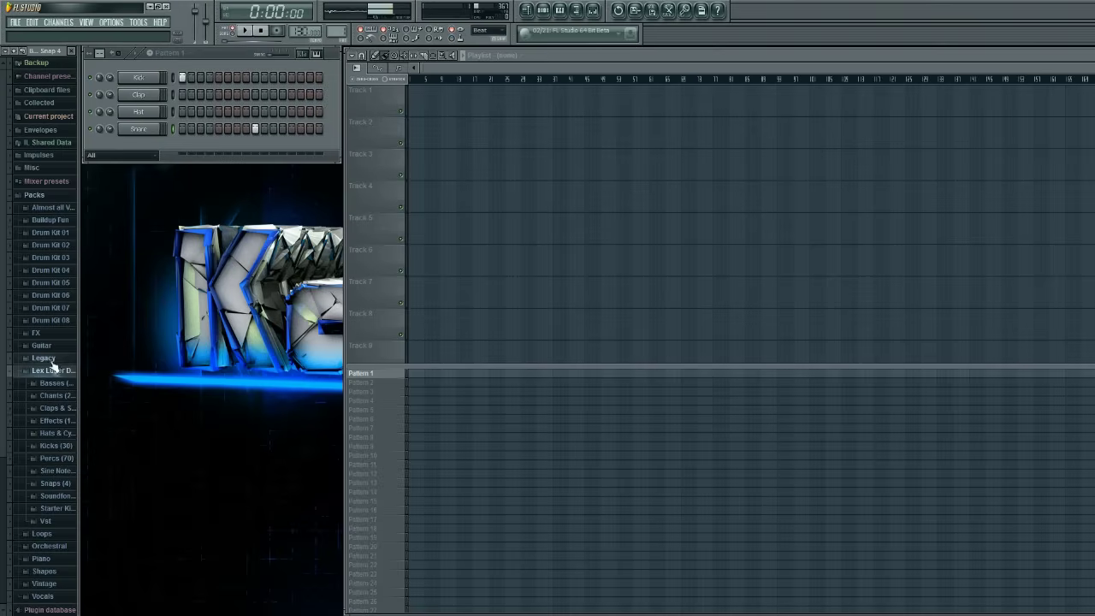
left_click(39, 196)
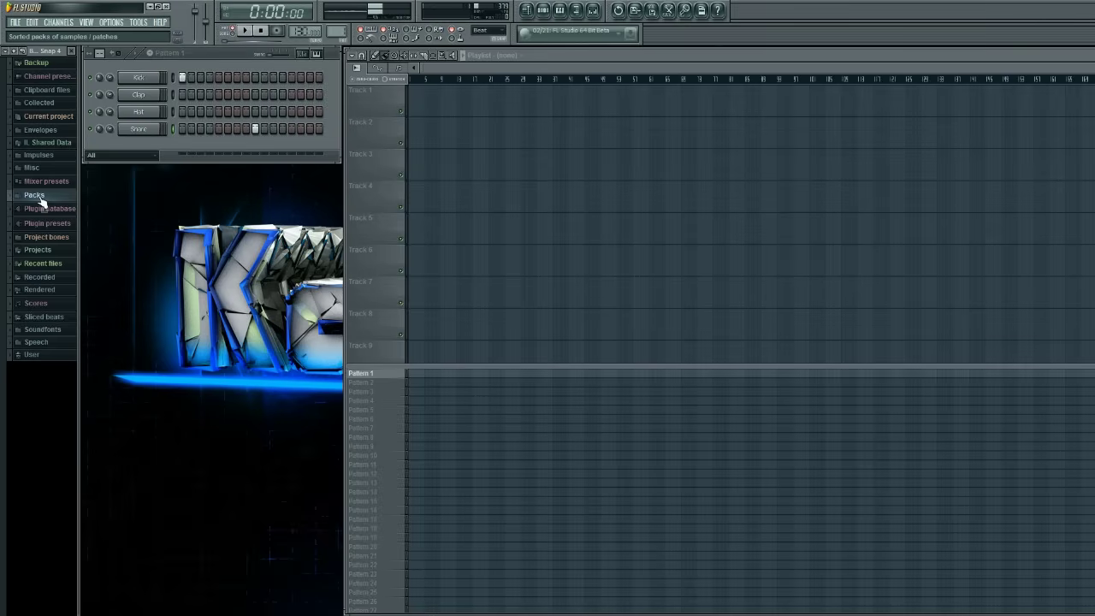
Insert an FL Keys channel into the step sequencer at the Kick channel and close its plugin window.
right_click(141, 82)
mouse_move(183, 195)
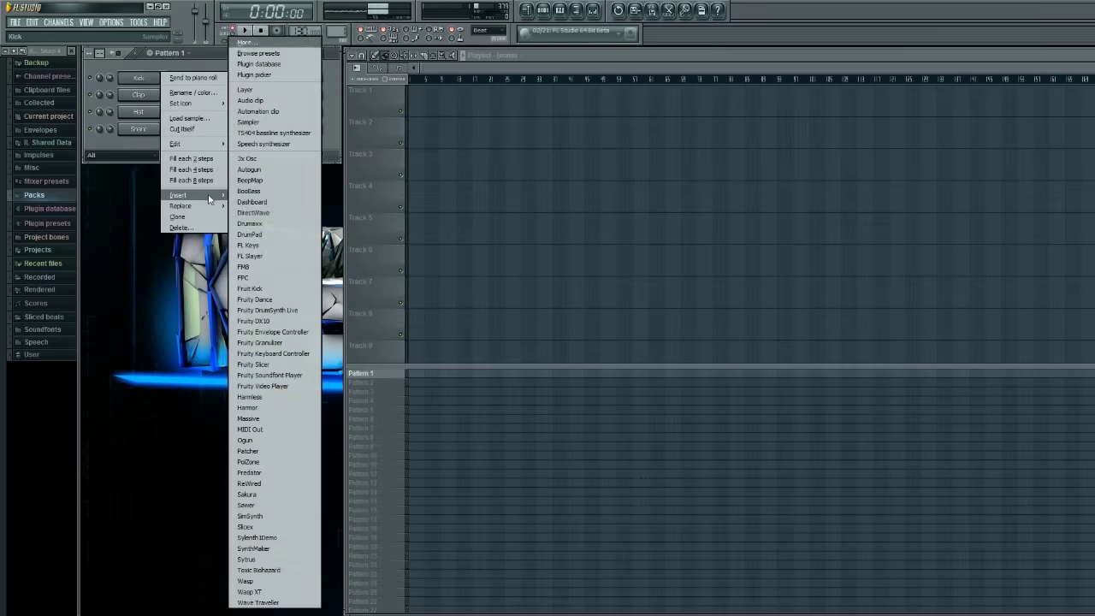
left_click(256, 245)
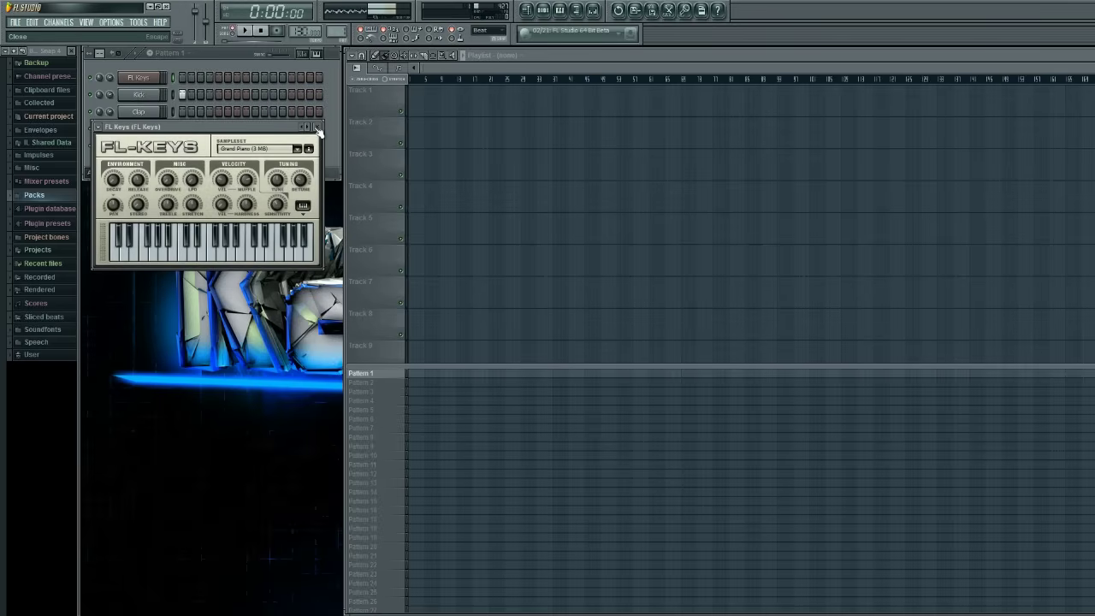
left_click(317, 128)
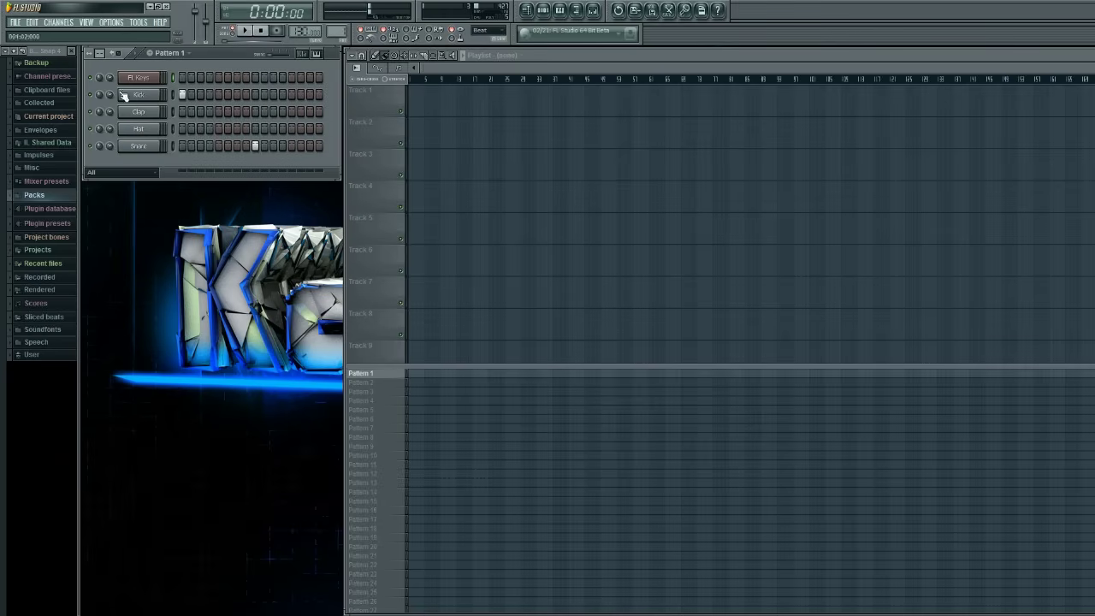
Open the piano roll of the FL Keys channel and make its window taller.
right_click(162, 75)
left_click(175, 78)
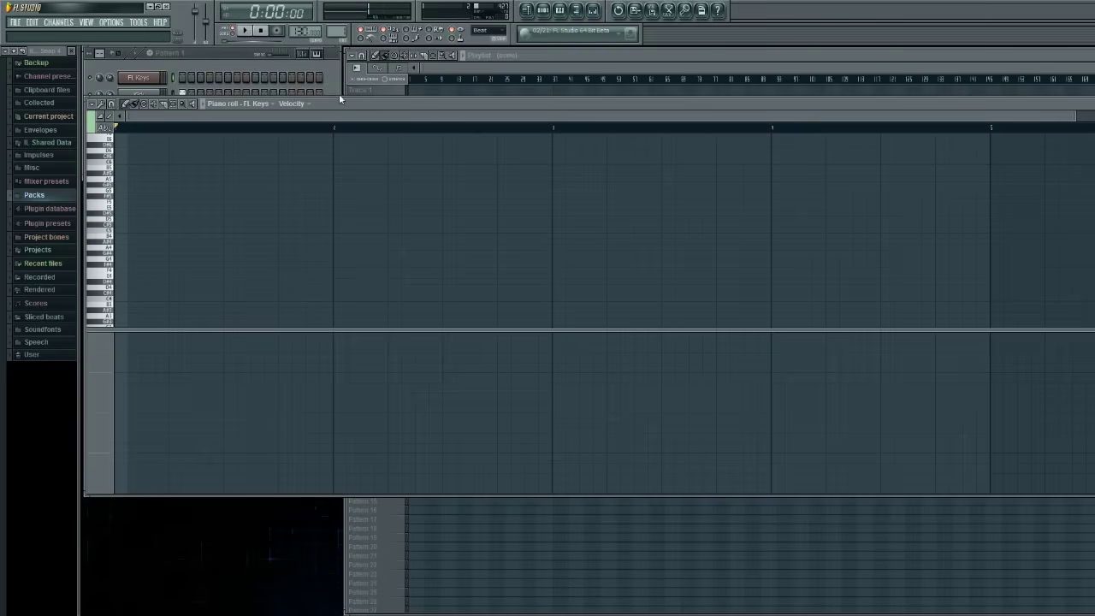
left_click_drag(713, 494, 703, 563)
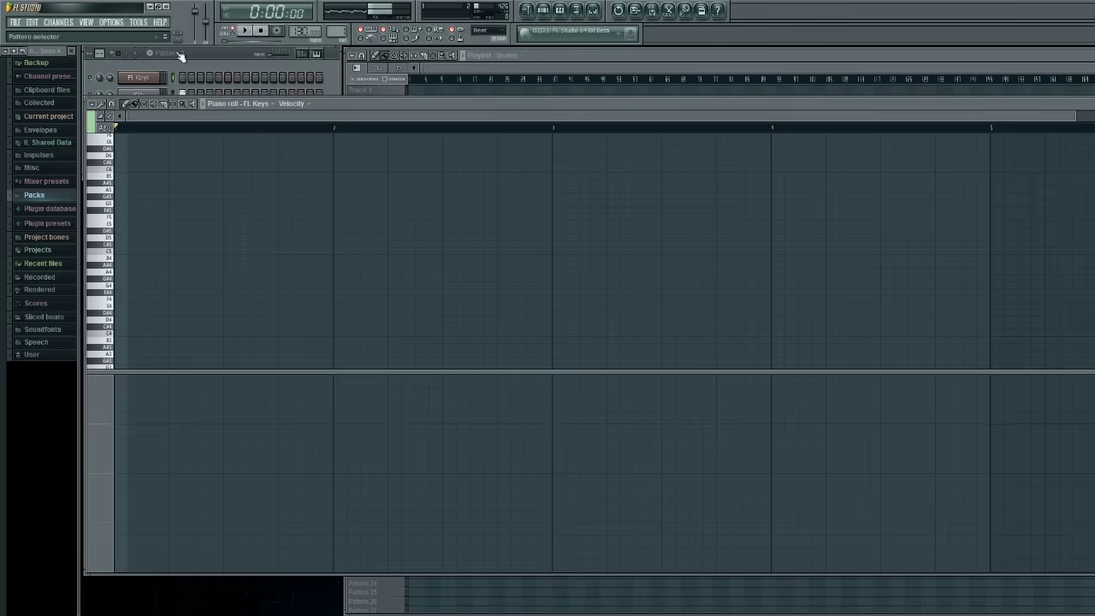
Choose the Major scale stamp in the FL Keys piano roll and place it from C5, four bars long.
left_click(95, 106)
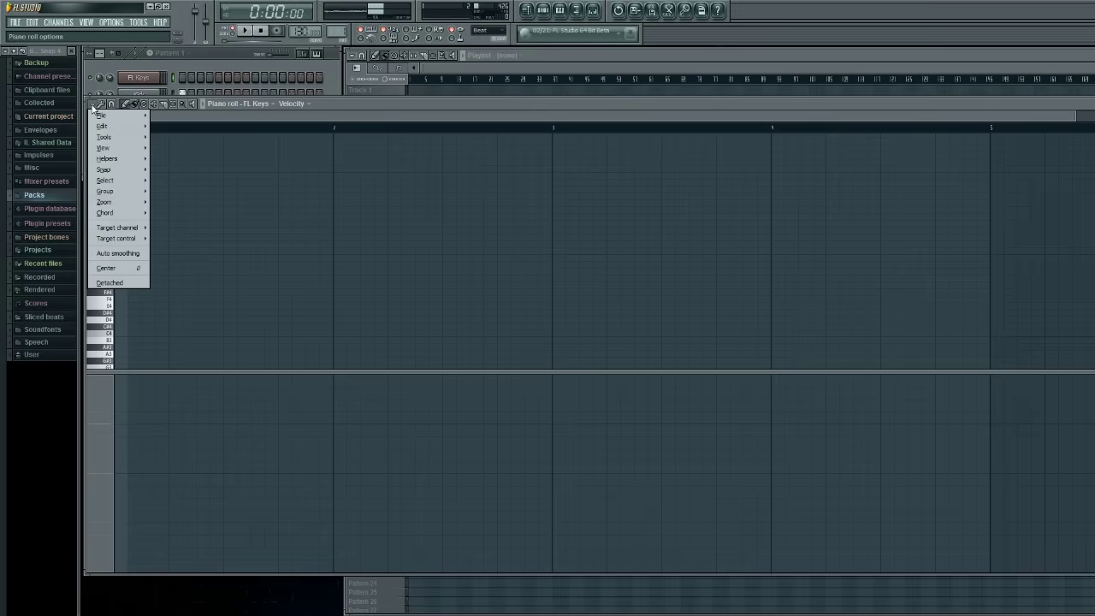
left_click(94, 106)
left_click(95, 106)
mouse_move(104, 212)
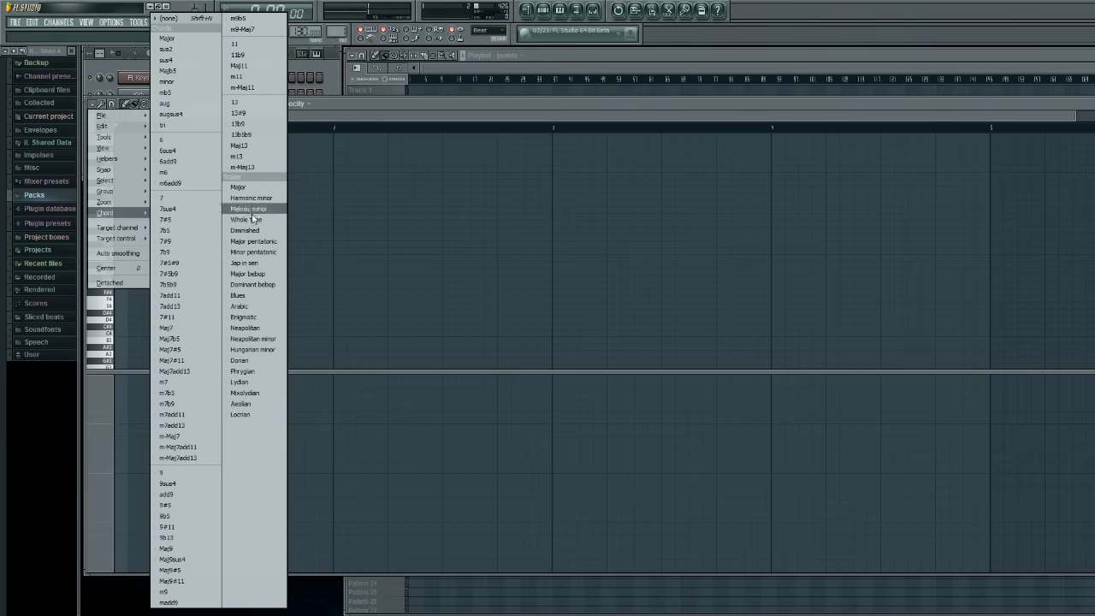
left_click(264, 186)
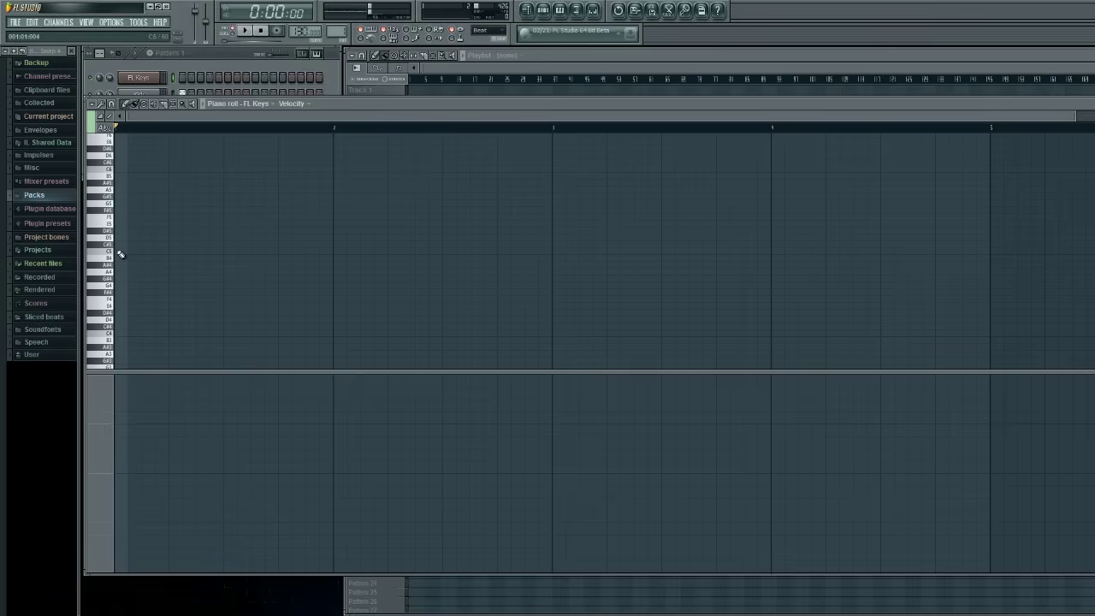
key("ctrl+v")
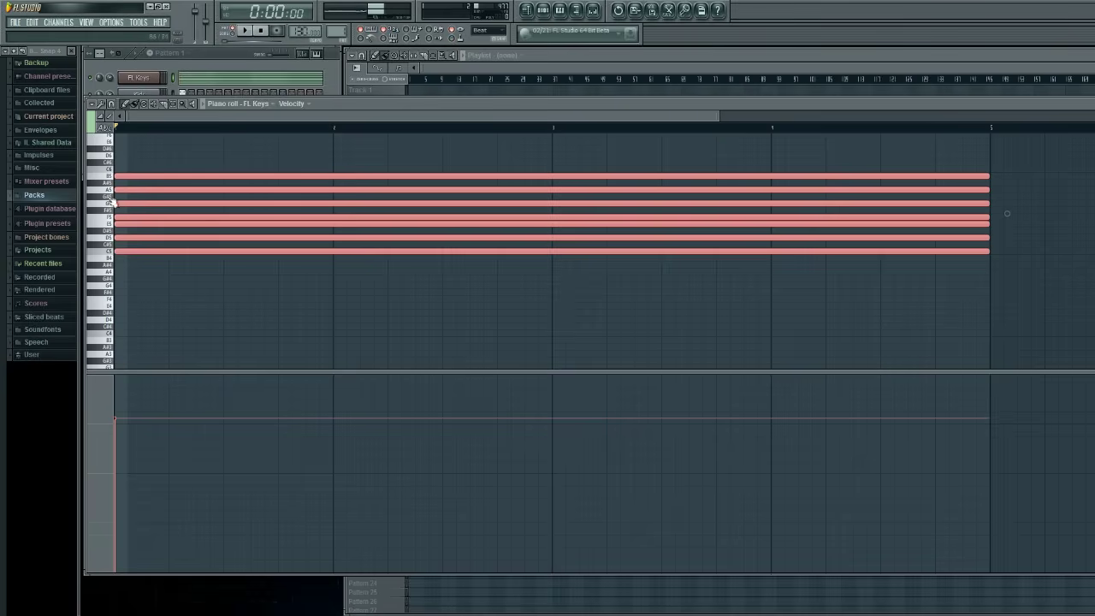
Repeat the C major scale stamp in the other octaves down to C1, and close the FL Keys piano roll.
left_click(121, 253)
mouse_move(124, 252)
left_mouse_down()
mouse_move(96, 241)
mouse_move(27, 153)
mouse_move(30, 176)
mouse_move(126, 166)
mouse_move(54, 254)
mouse_move(43, 331)
mouse_move(126, 334)
mouse_move(68, 379)
mouse_move(82, 315)
mouse_move(84, 325)
left_mouse_up()
scroll(274, 342, "down", 10)
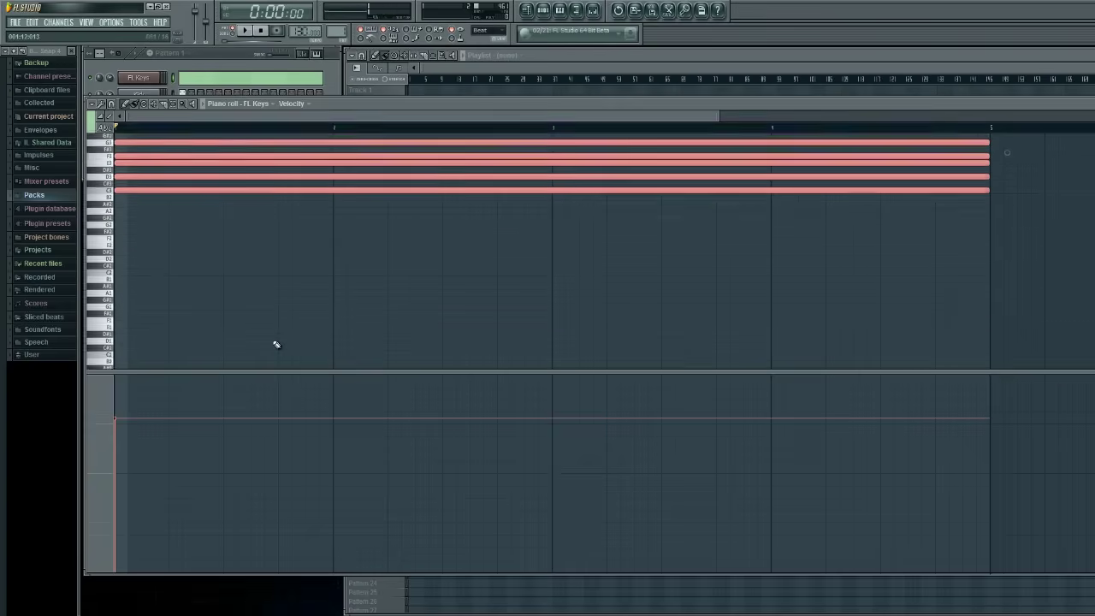
key("ctrl+v")
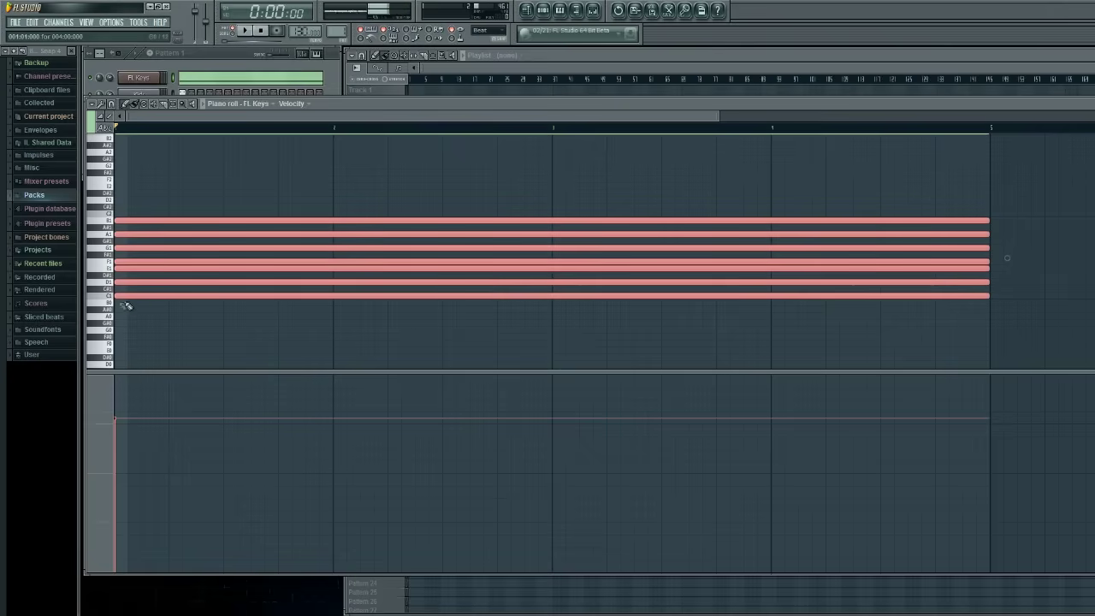
key("ctrl+d")
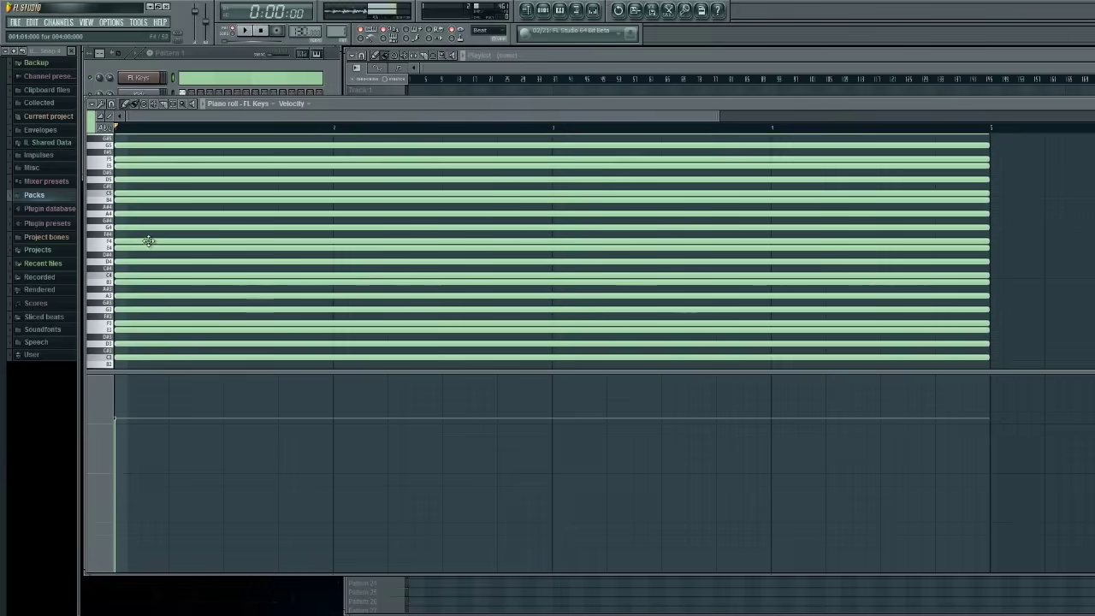
scroll(158, 240, "up", 5)
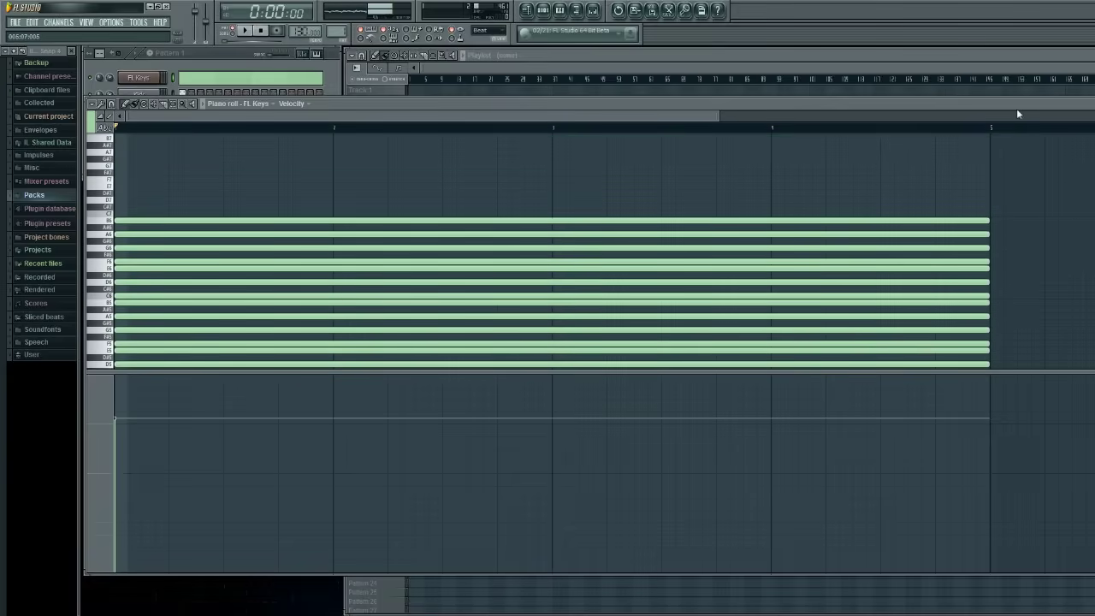
left_click_drag(904, 108, 851, 123)
left_click(1087, 120)
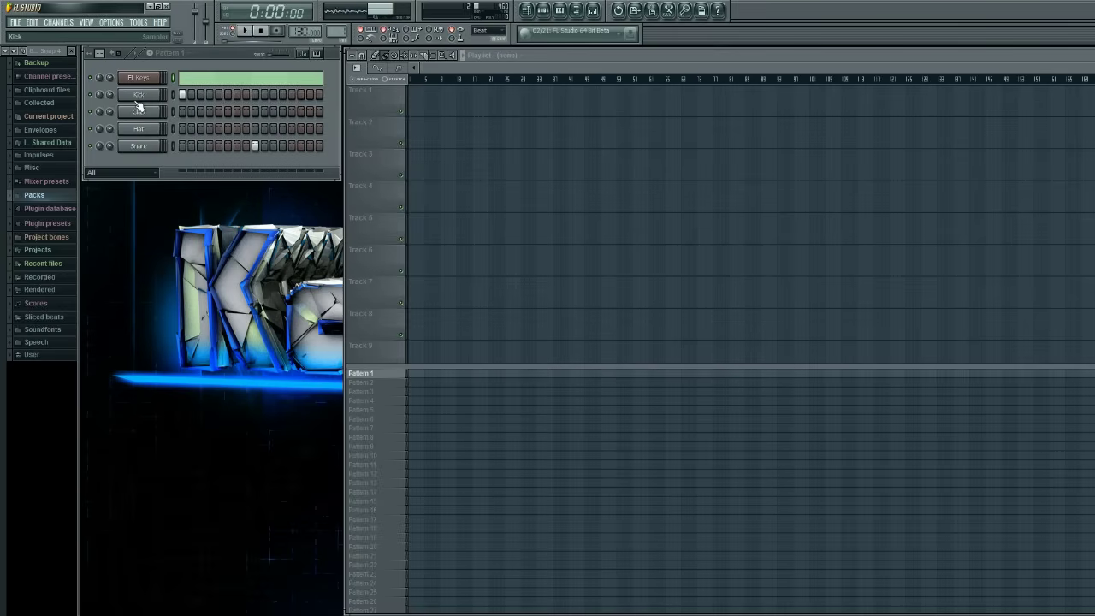
Insert a 3x Osc channel below FL Keys in the step sequencer and close its channel settings.
right_click(160, 90)
mouse_move(183, 211)
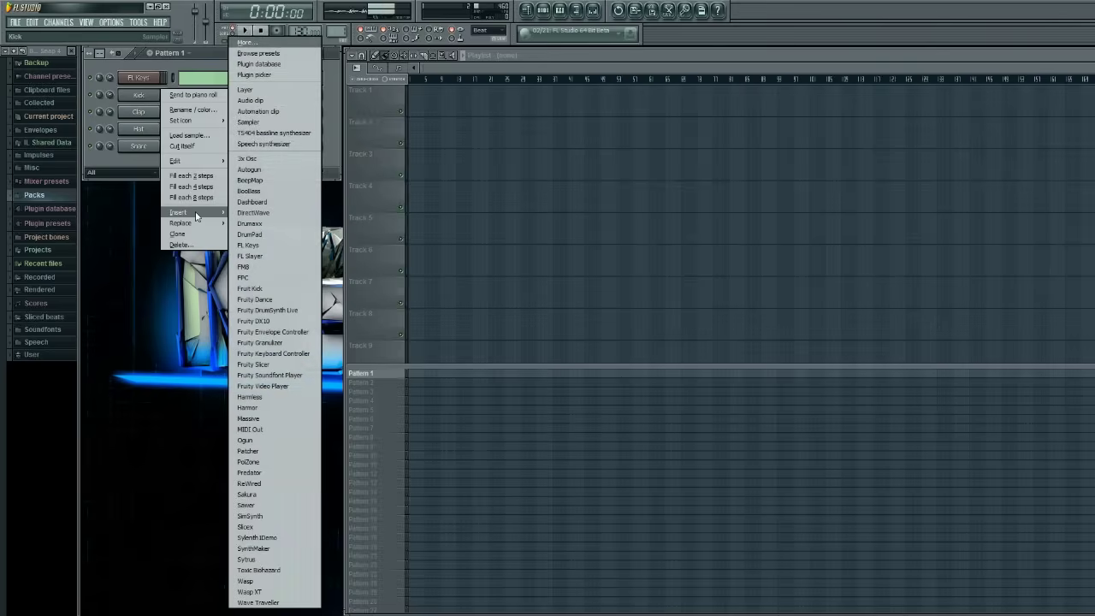
left_click(253, 159)
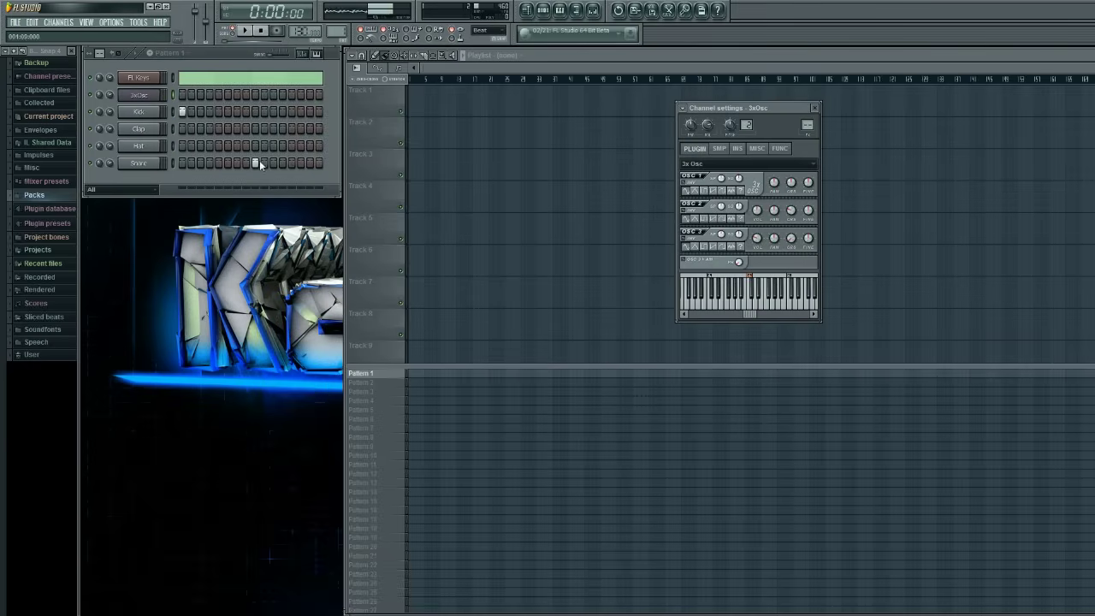
left_click(814, 109)
Open the 3xOsc piano roll, hide the browser and move the piano roll window fully into view.
right_click(141, 95)
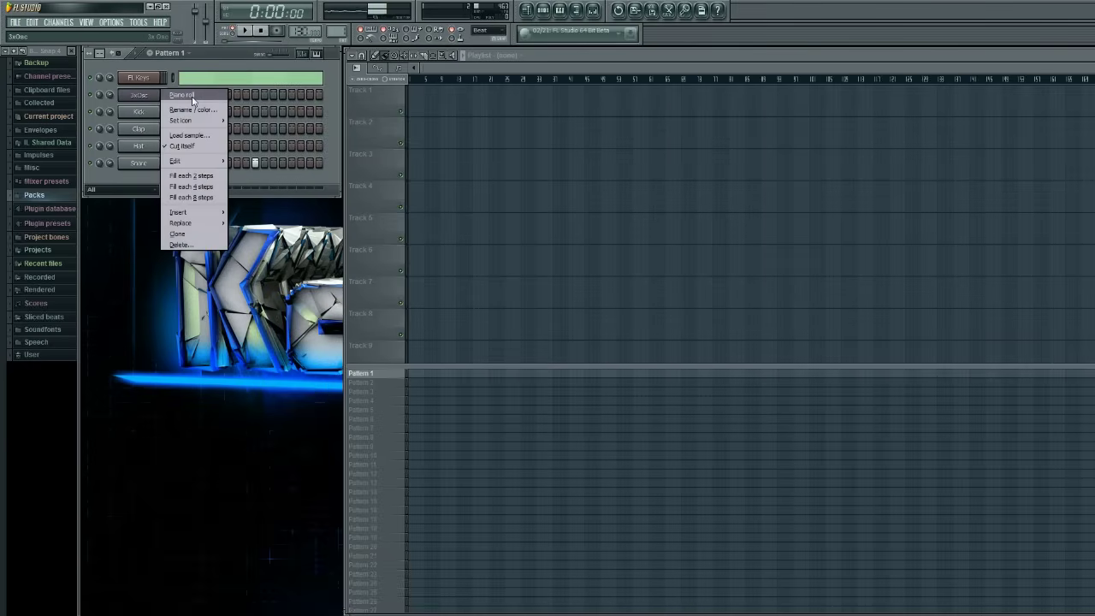
left_click(182, 95)
left_click_drag(665, 131, 732, 132)
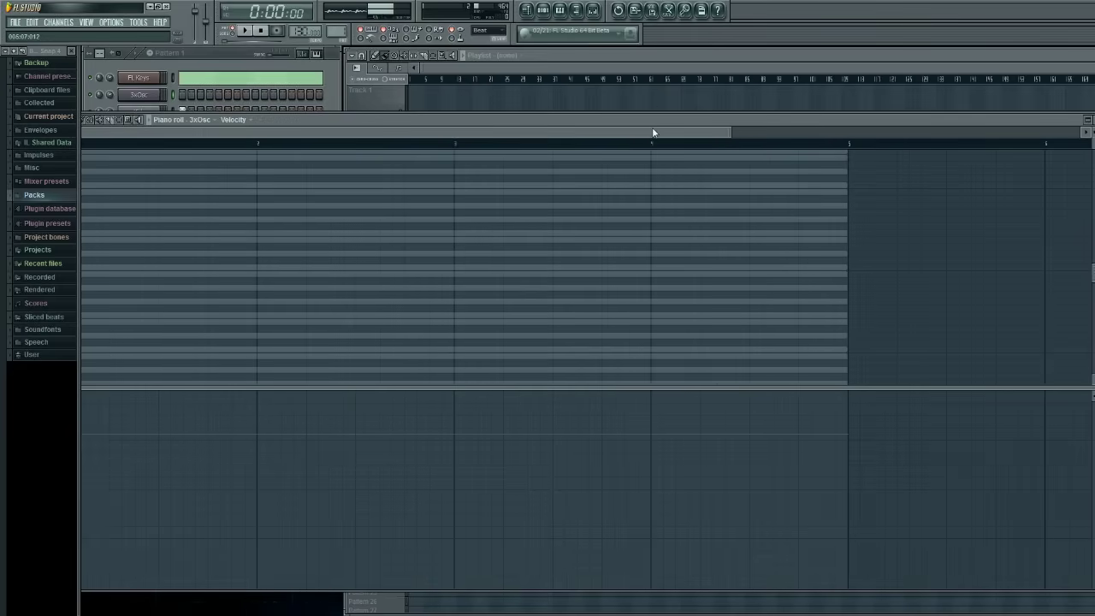
left_click(73, 53)
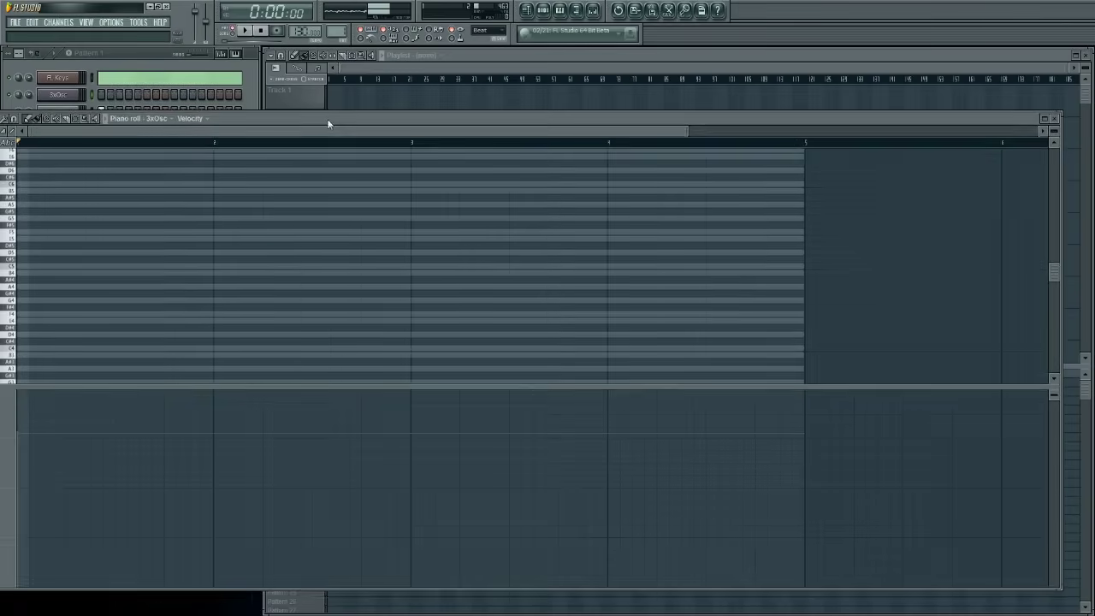
left_click_drag(257, 120, 279, 123)
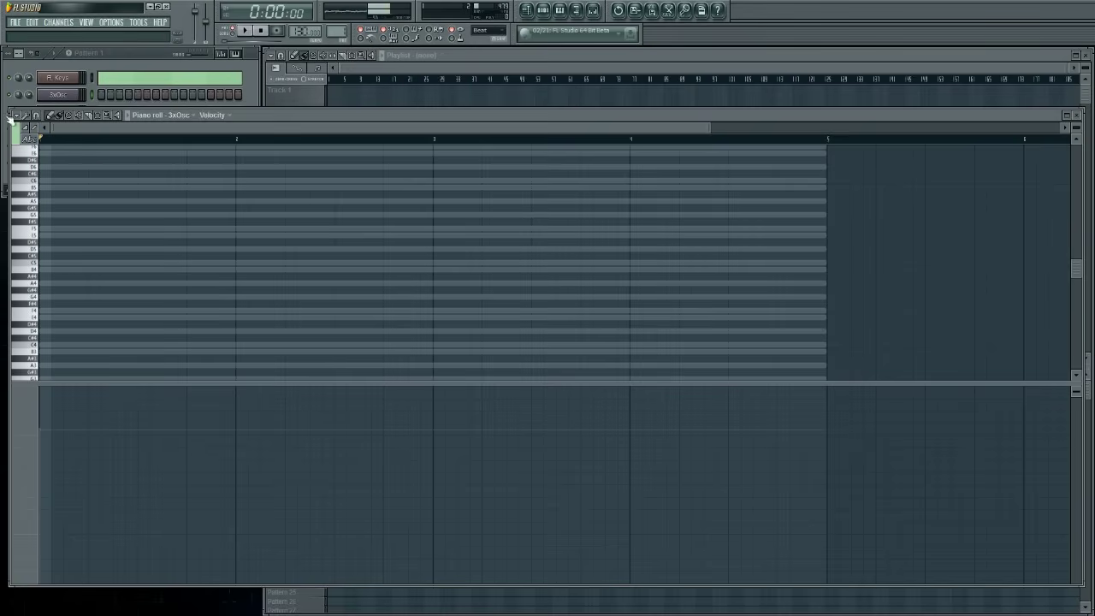
Look at the piano roll's Helpers options and compare the FL Keys pattern in the step sequencer with the 3xOsc piano roll.
left_click(17, 116)
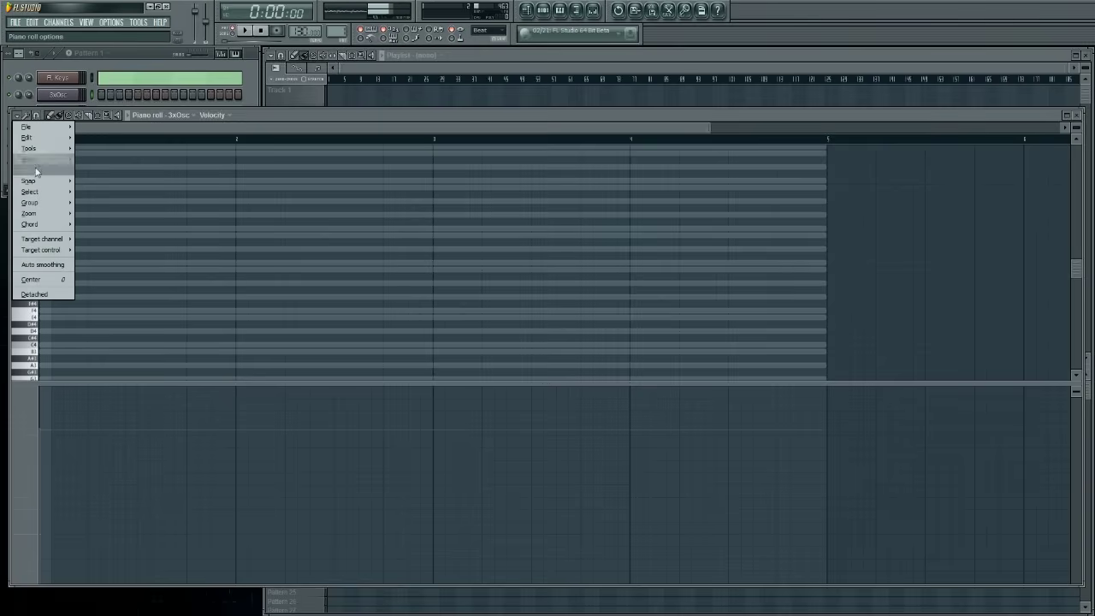
mouse_move(39, 170)
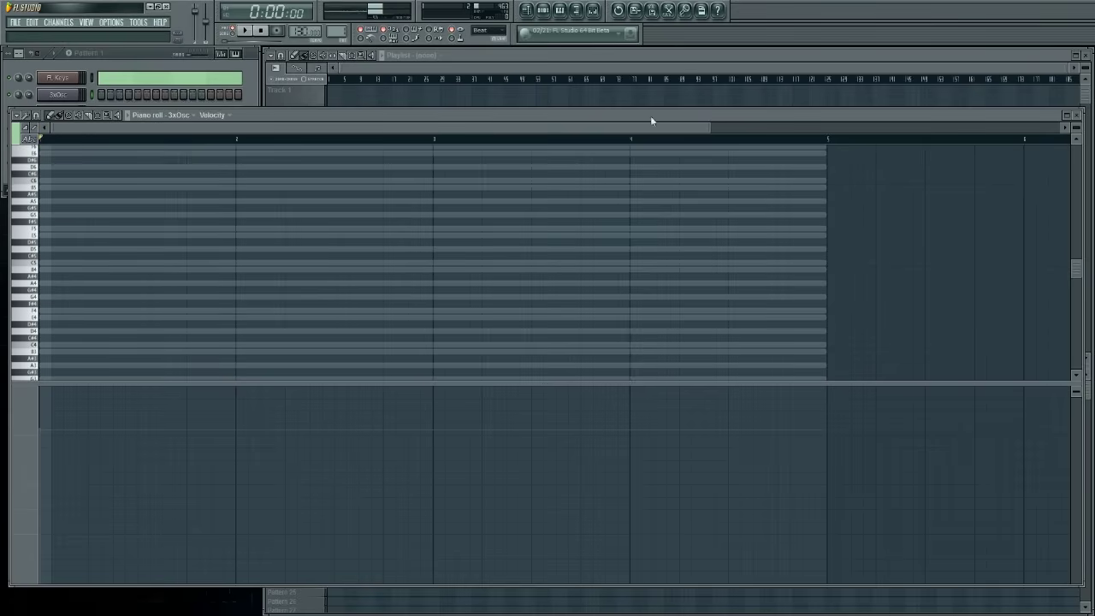
left_click(200, 86)
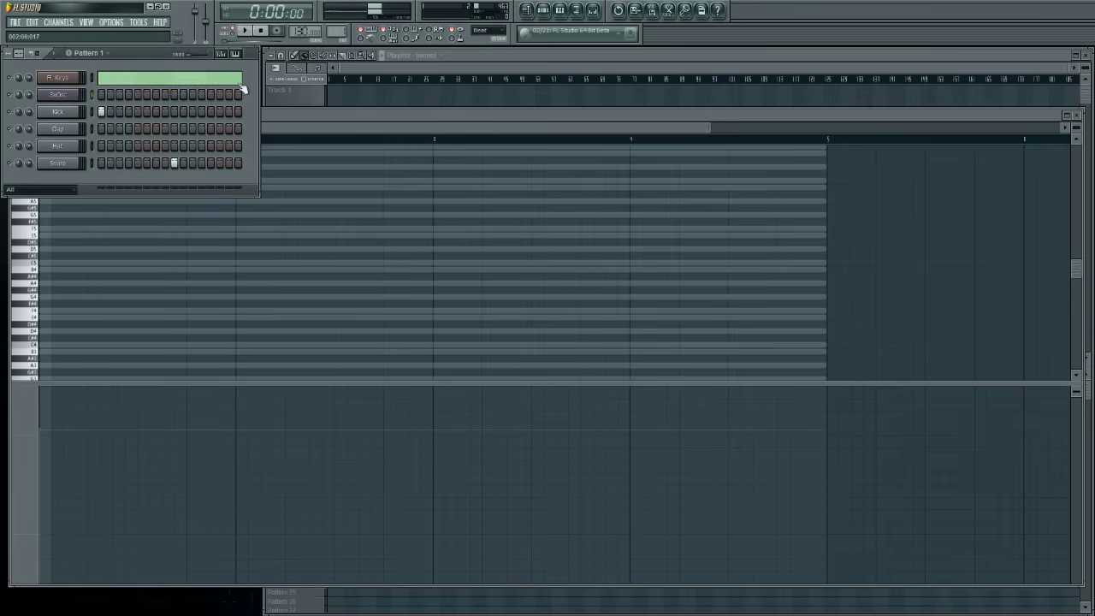
left_click(418, 123)
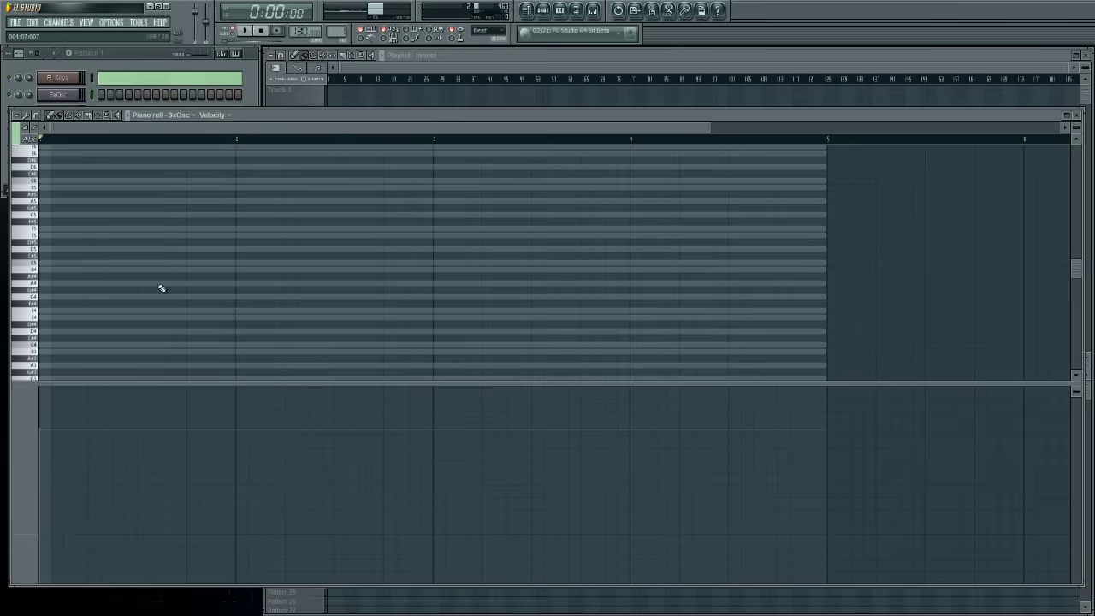
left_click_drag(716, 128, 622, 128)
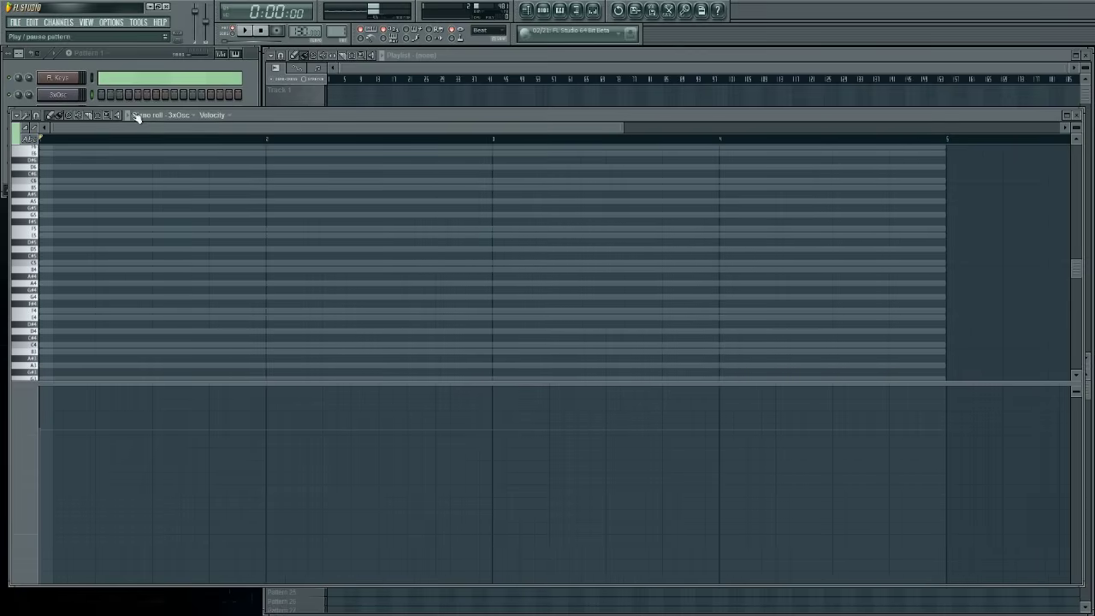
Stamp four-bar Major chords rooted on C5, A5 and D4 at the start of the 3xOsc piano roll.
left_click(18, 115)
mouse_move(45, 224)
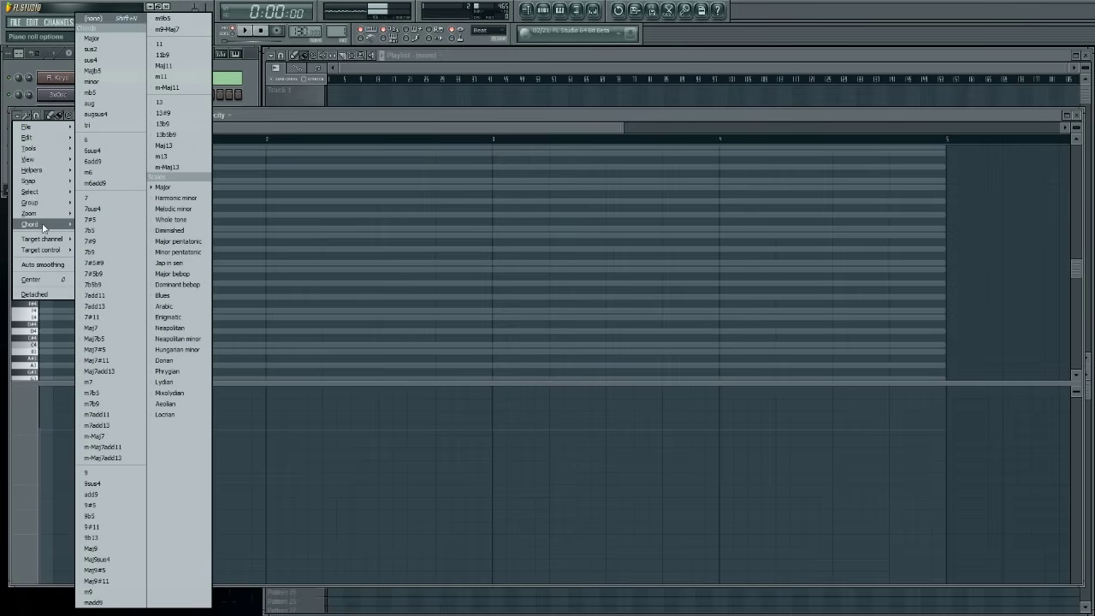
left_click(106, 36)
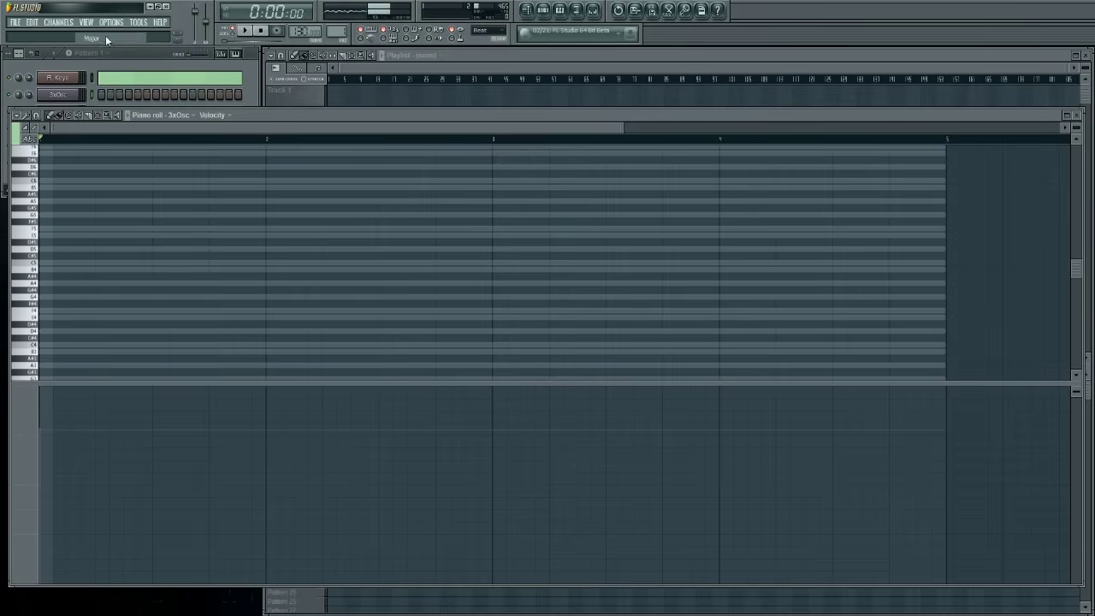
left_click(43, 262)
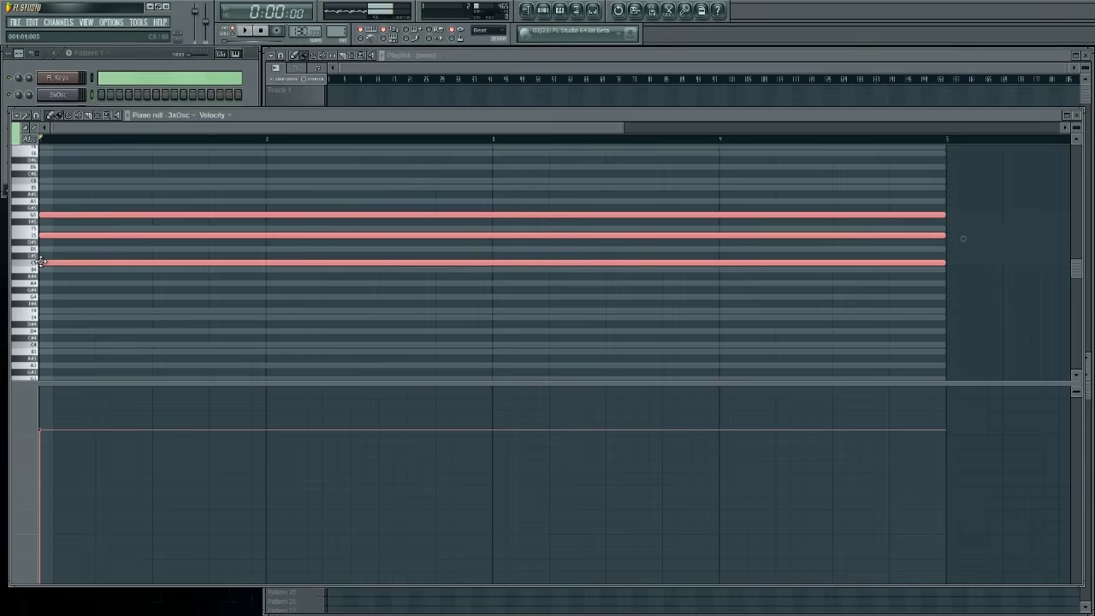
left_click(47, 200)
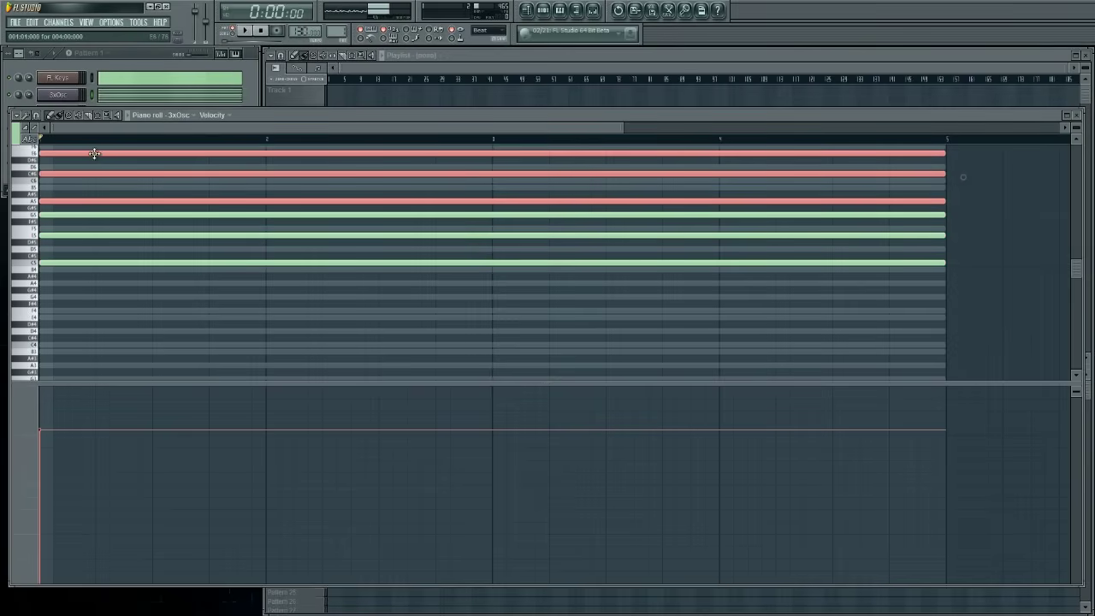
left_click(39, 330)
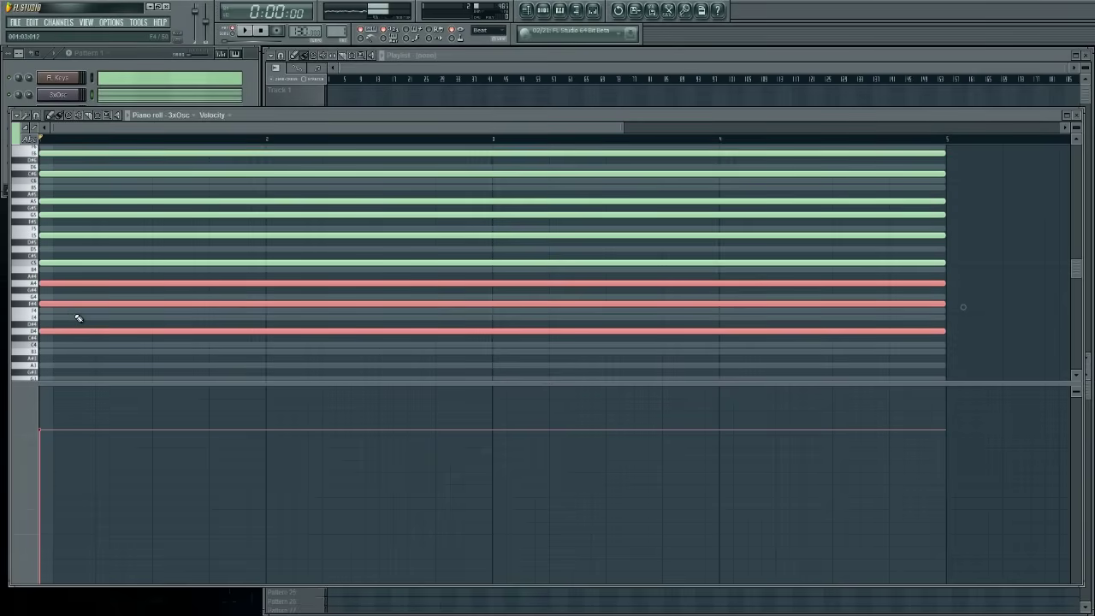
Delete all the stamped chord notes from the 3xOsc pattern and close its piano roll.
left_click_drag(70, 349, 71, 159)
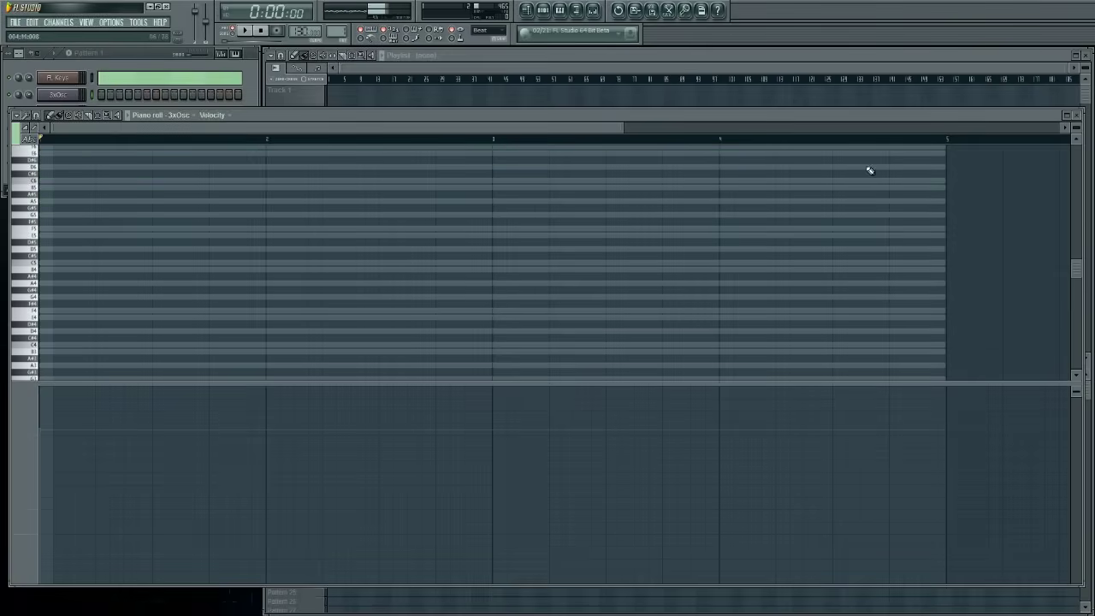
left_click(1079, 115)
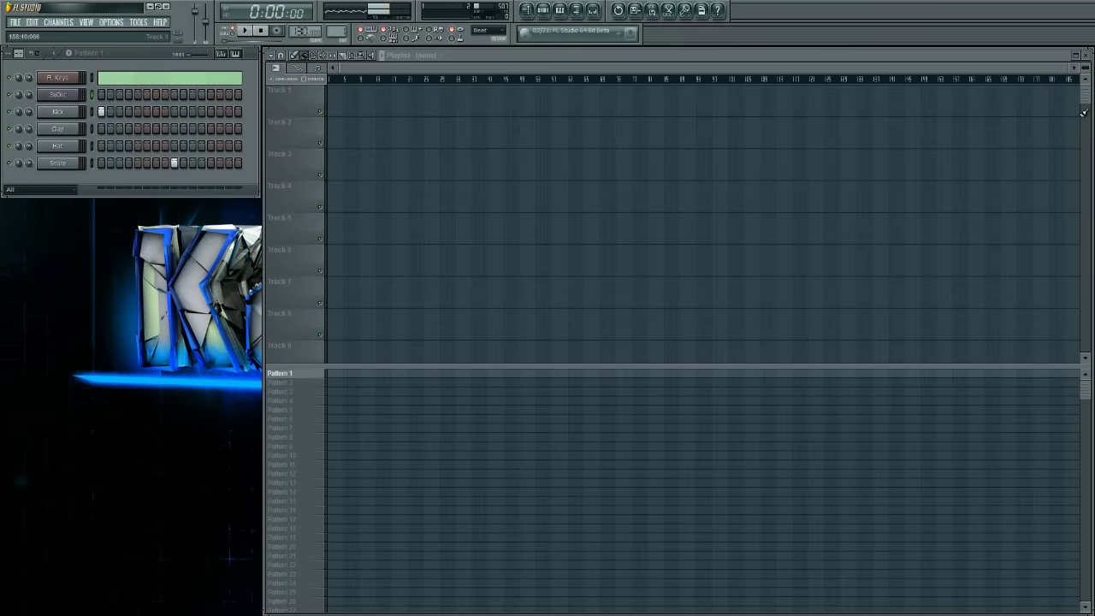